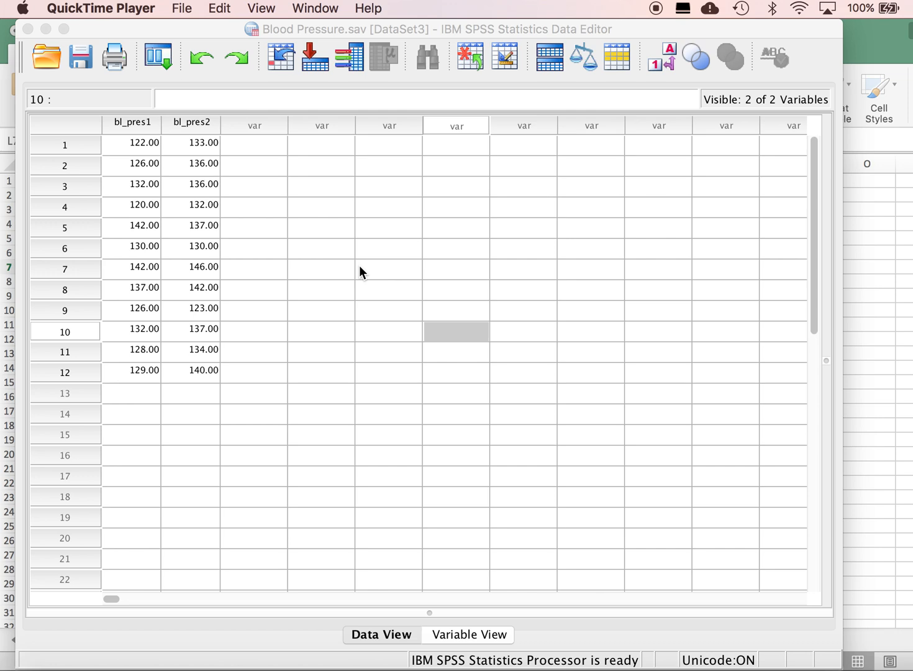
# Create a new empty dataset alongside the open Blood Pressure data
pyautogui.click(187, 9)
pyautogui.click(187, 9)
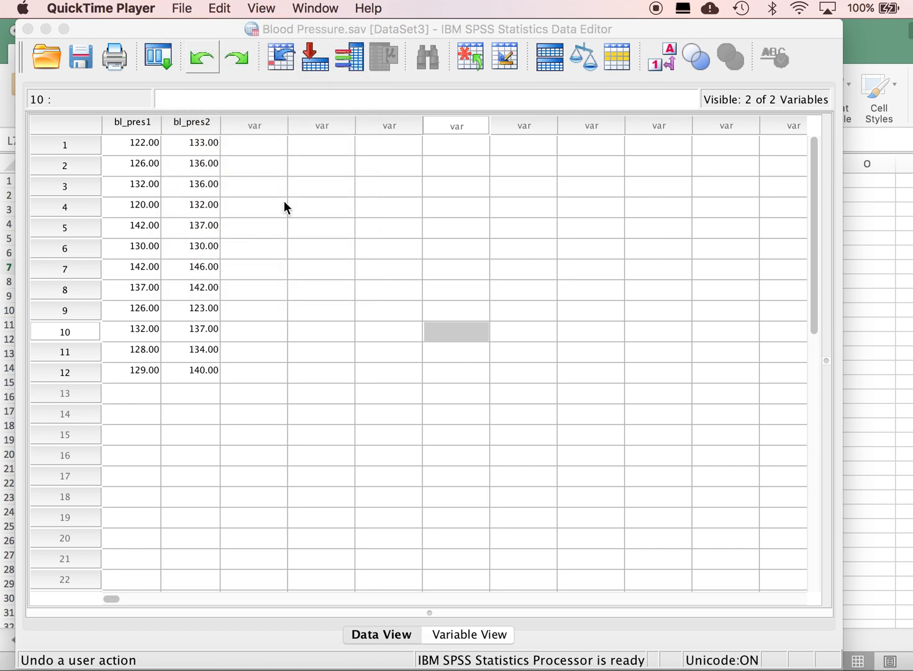
pyautogui.click(322, 250)
pyautogui.click(174, 9)
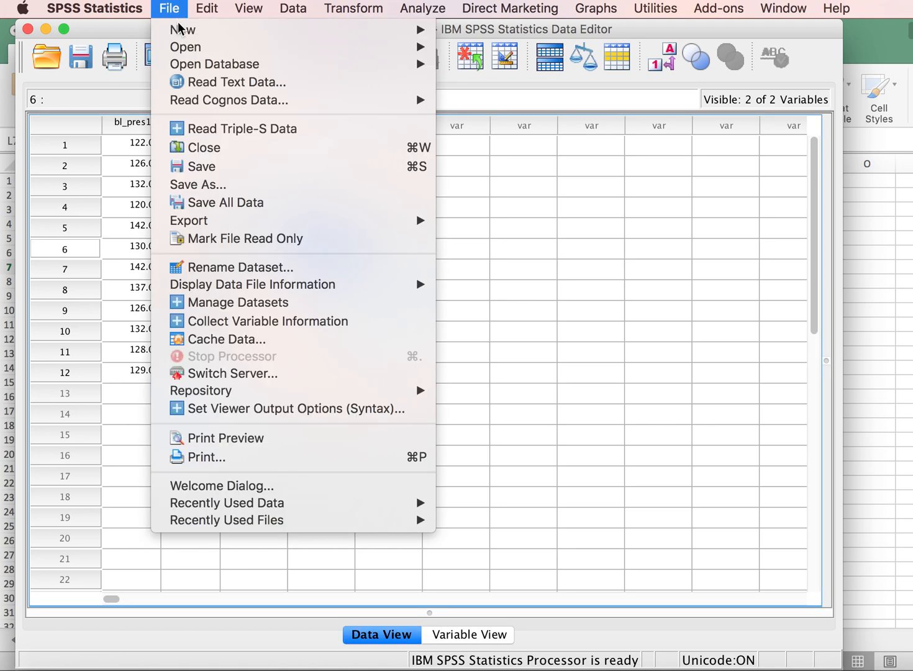
pyautogui.moveTo(433, 33)
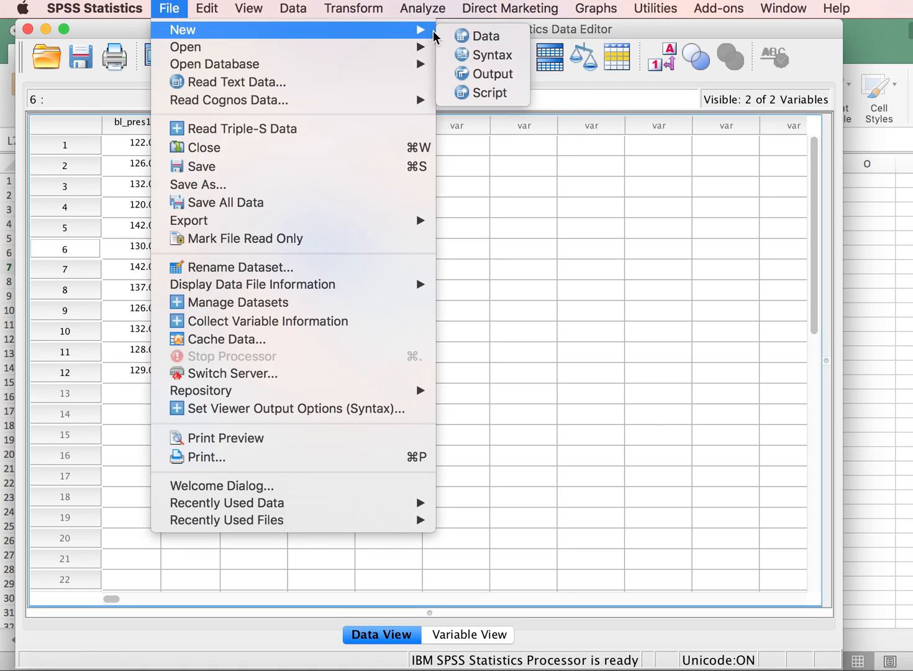
pyautogui.click(475, 36)
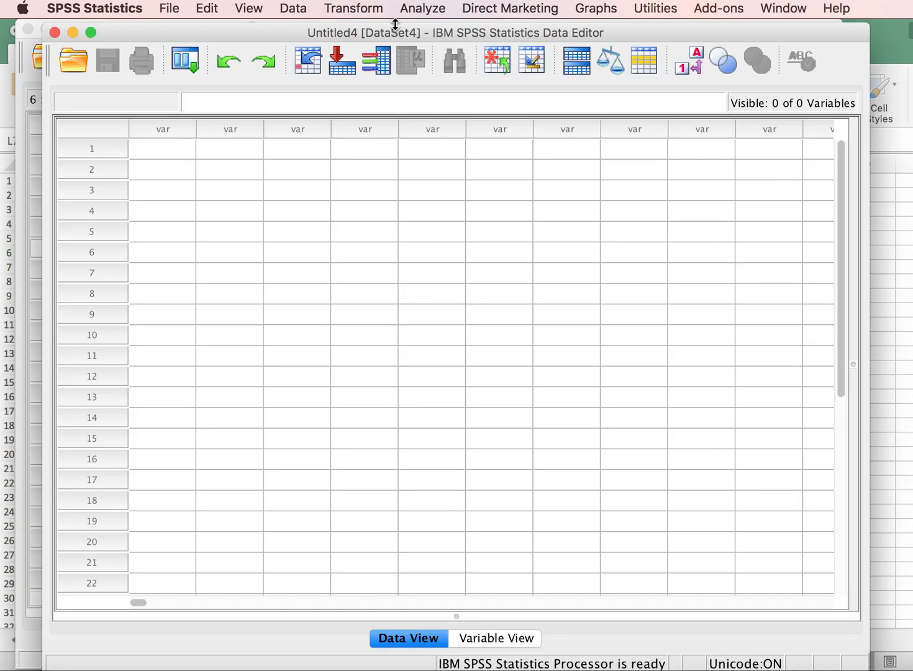
# Define the first variable of the new dataset as mpg with the label "miles per gallon"
pyautogui.click(475, 641)
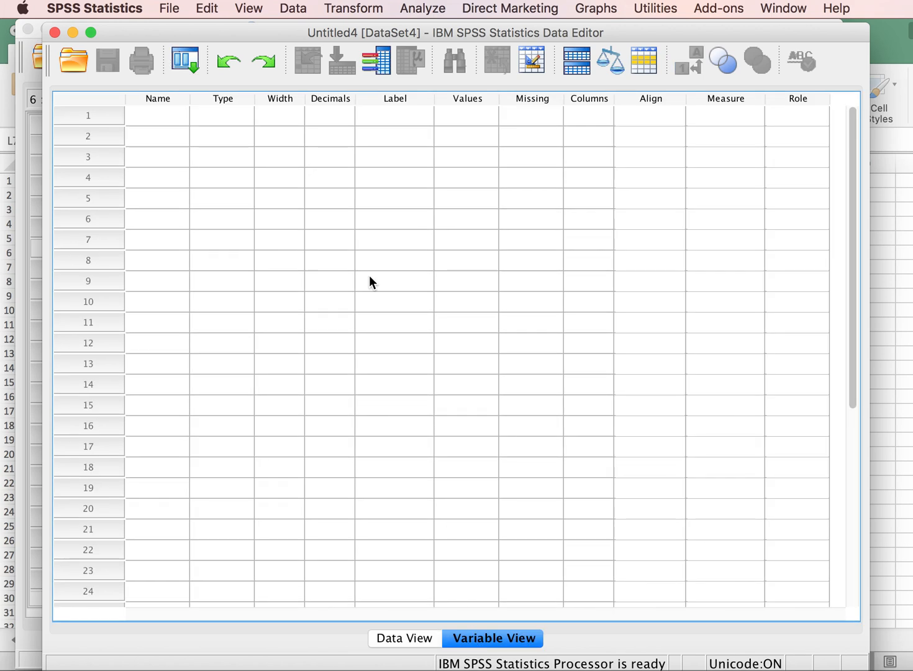
pyautogui.click(164, 121)
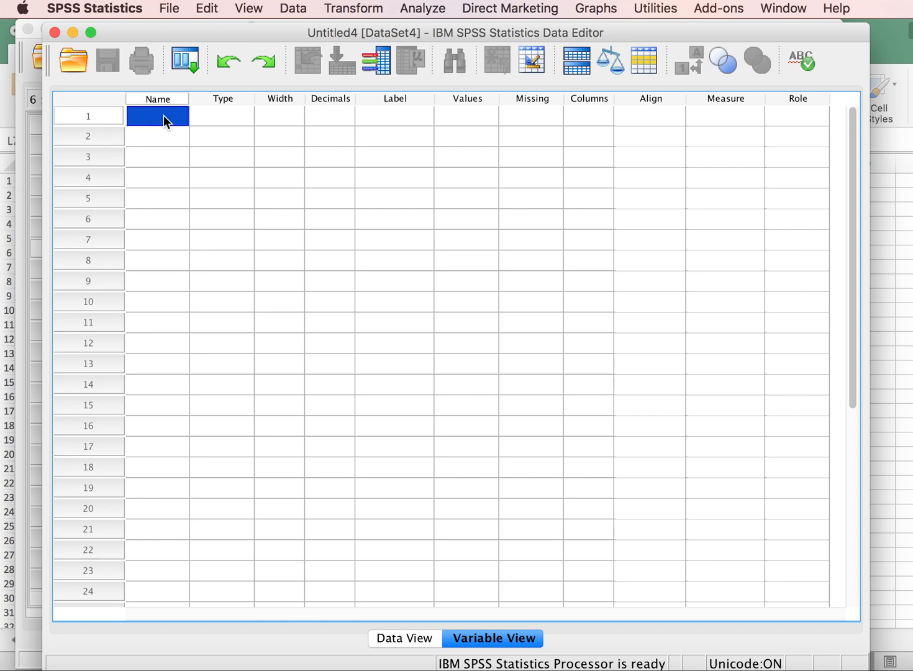
pyautogui.write('mpg')
pyautogui.click(391, 117)
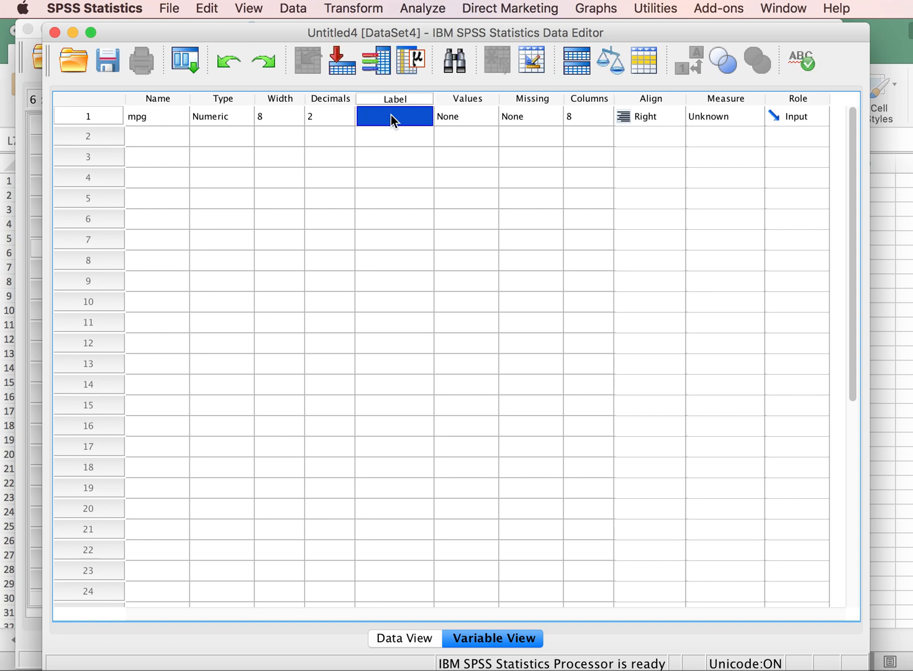
pyautogui.write('miles ')
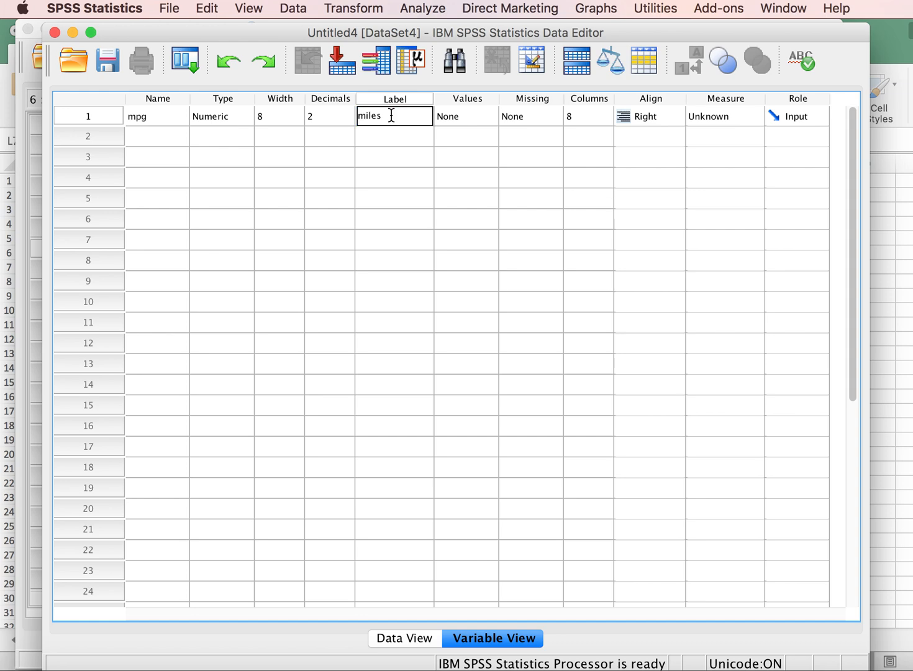
pyautogui.write('per gallon')
# Define a second variable named make with the label "make of car"
pyautogui.click(164, 136)
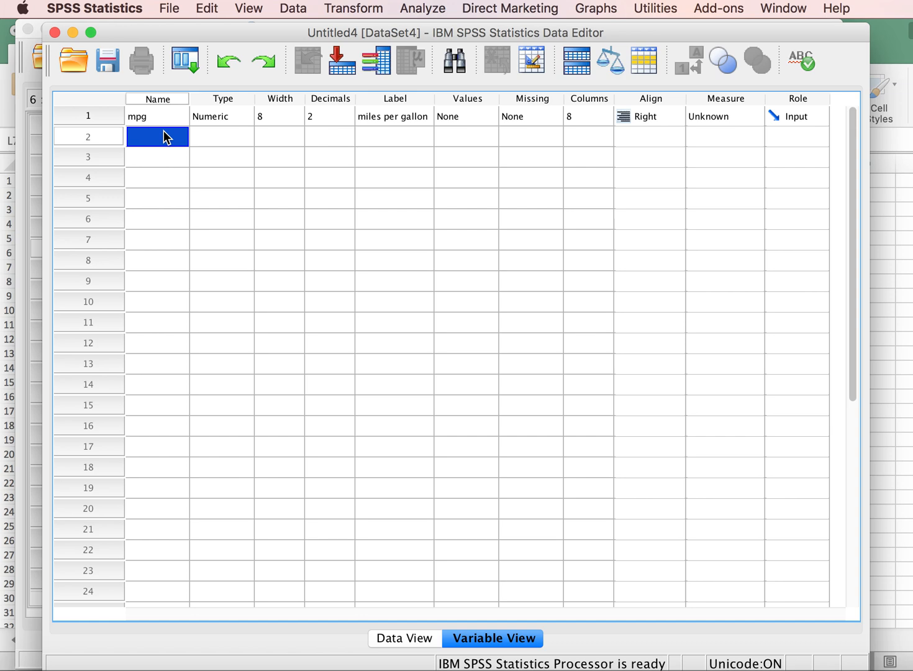
pyautogui.write('make')
pyautogui.click(377, 137)
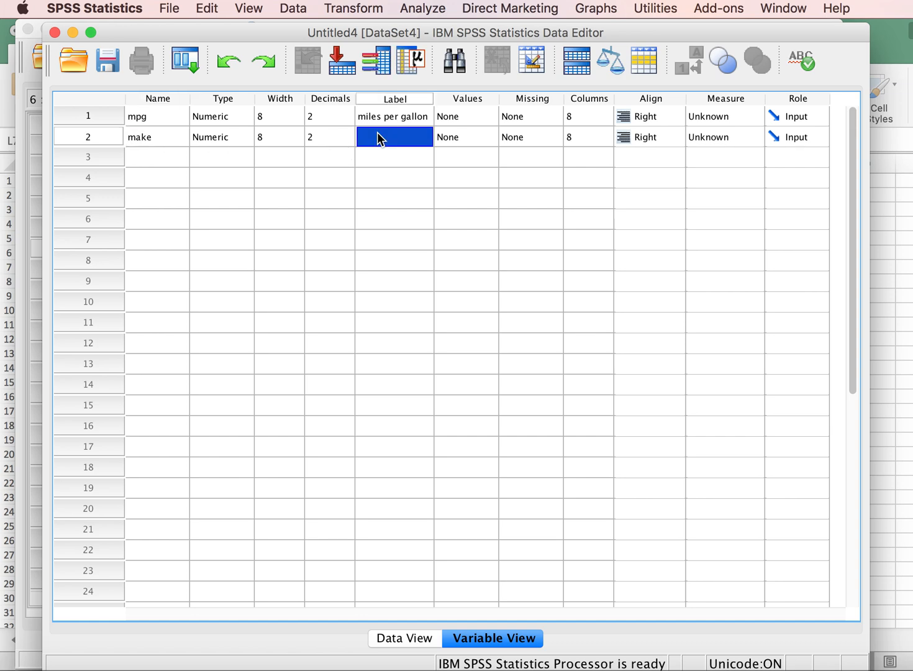
pyautogui.write('make of car')
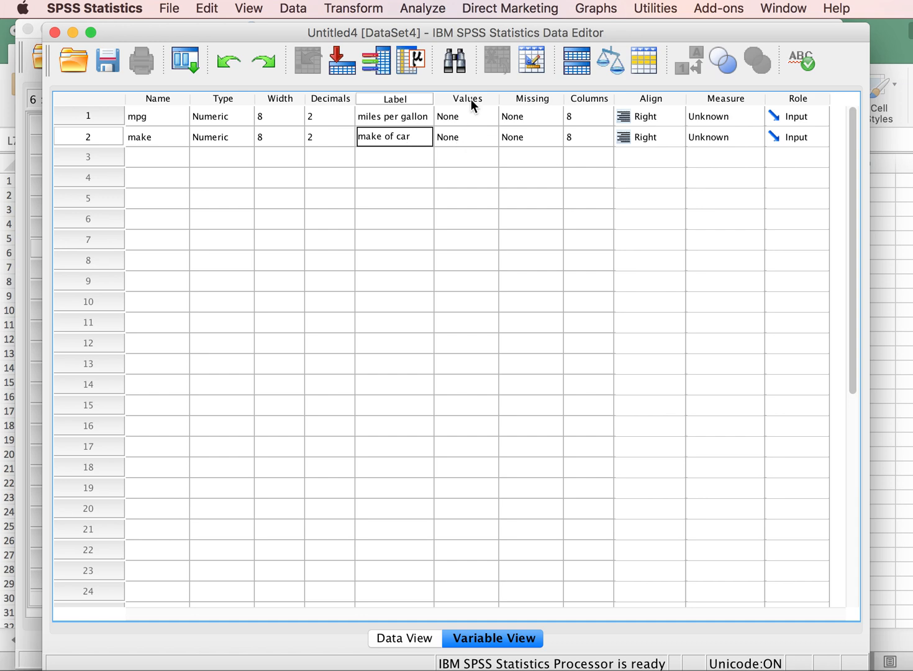
# Add a value label to the make variable that assigns 1 to "Solarbird"
pyautogui.click(472, 138)
pyautogui.click(486, 138)
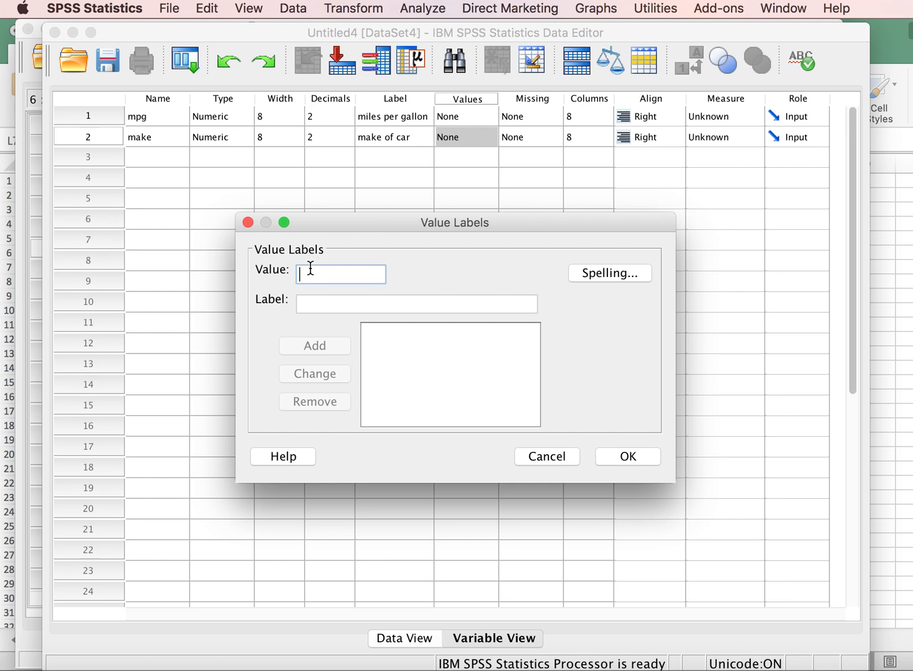
pyautogui.write('1')
pyautogui.click(315, 302)
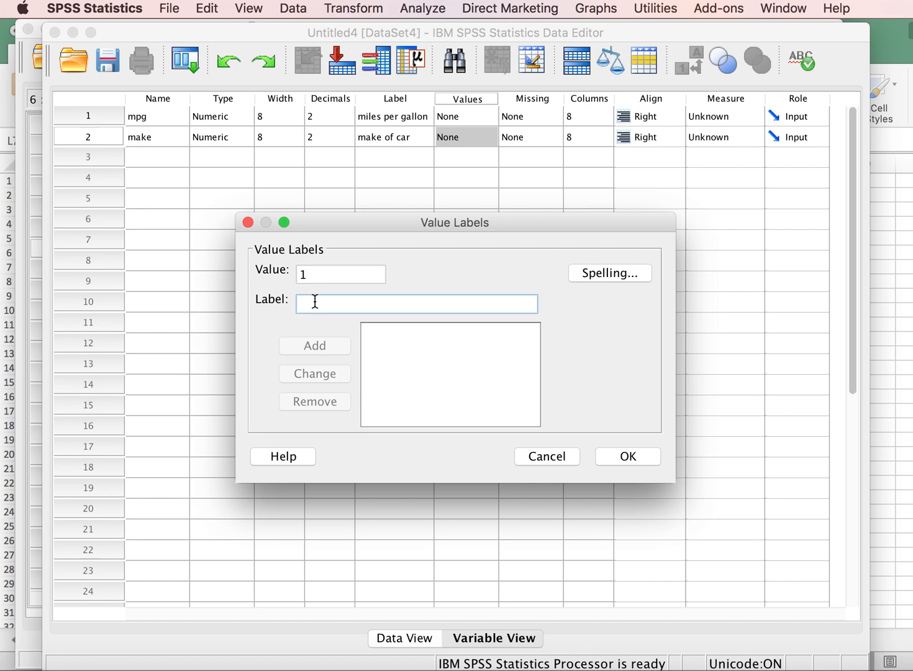
pyautogui.write('Solarbird')
pyautogui.click(320, 346)
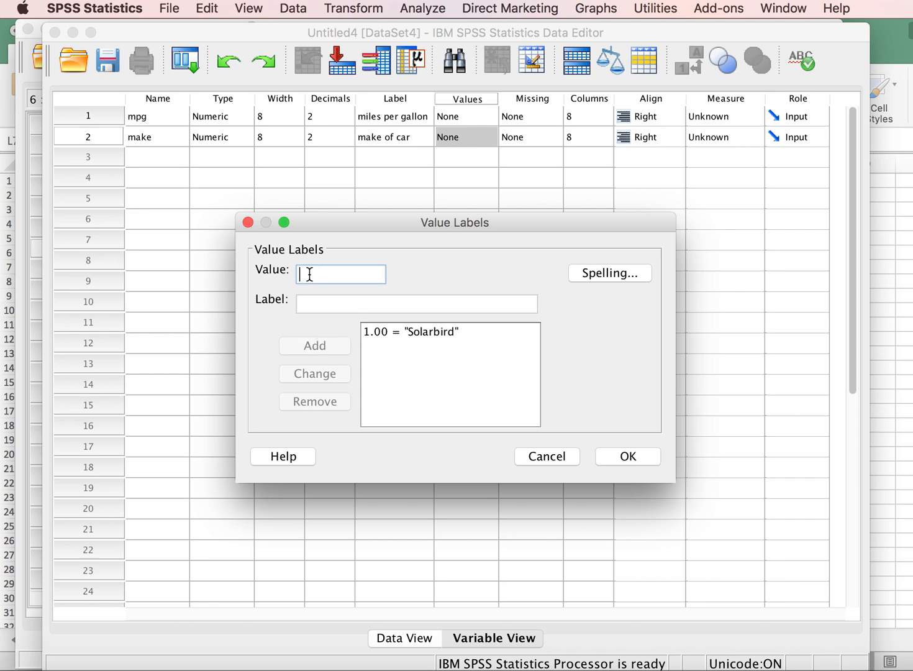
# Add the value label 2 for "Ecohawk" to the make variable and accept the value labels
pyautogui.write('2')
pyautogui.click(309, 304)
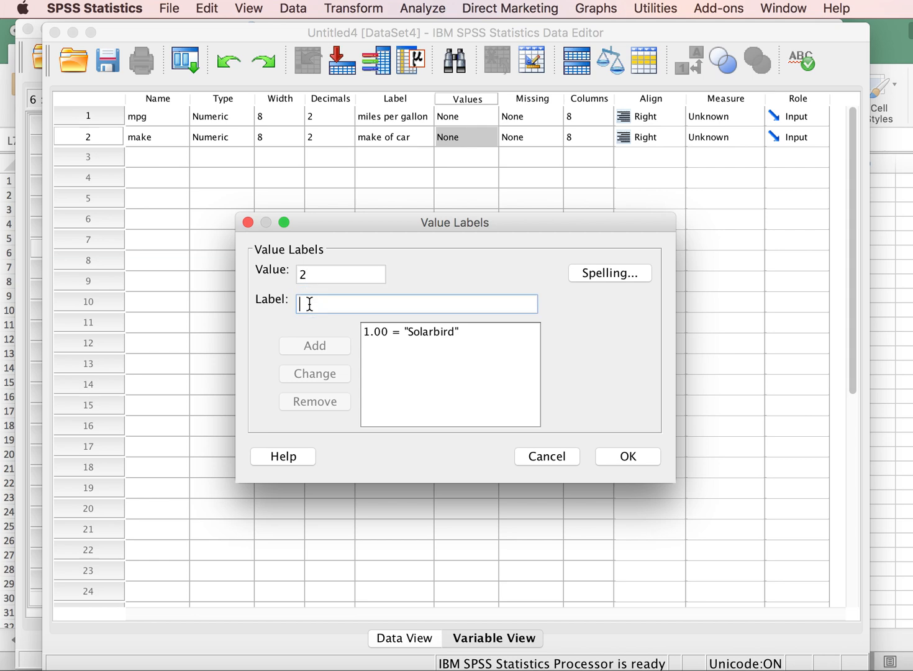
pyautogui.write('Eco')
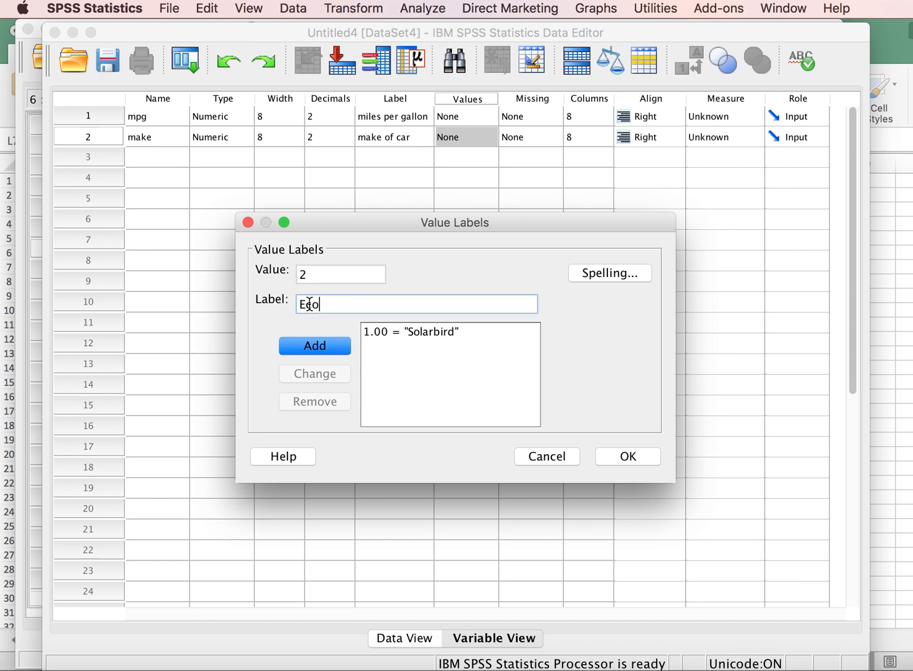
pyautogui.write('hawk')
pyautogui.click(320, 347)
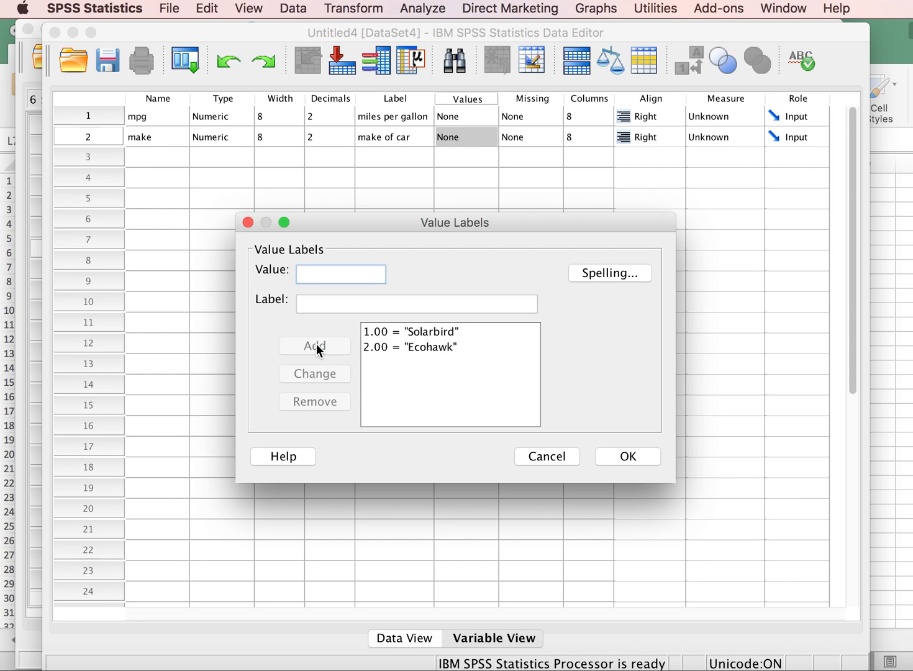
pyautogui.click(624, 457)
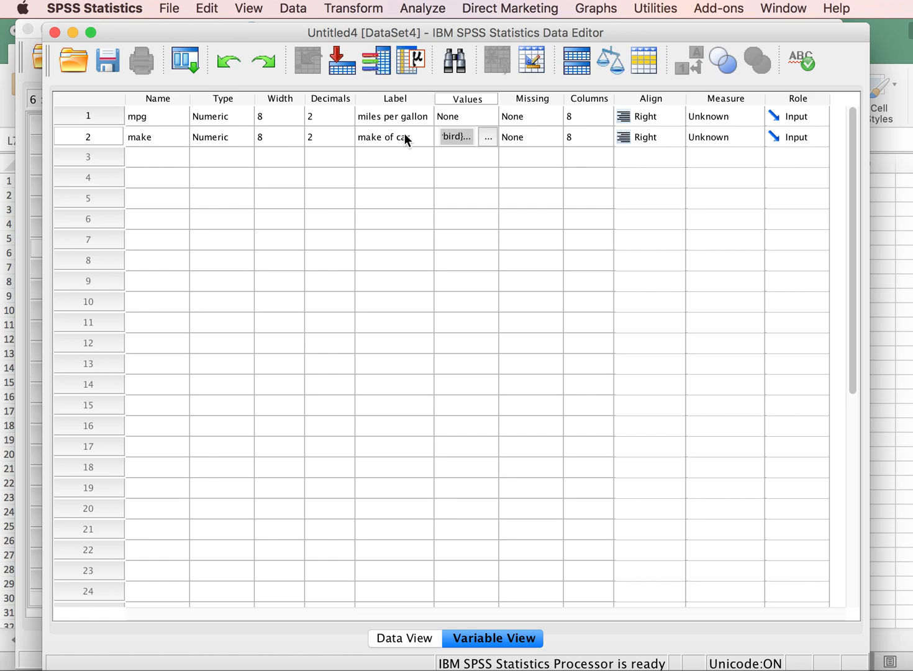
pyautogui.click(170, 138)
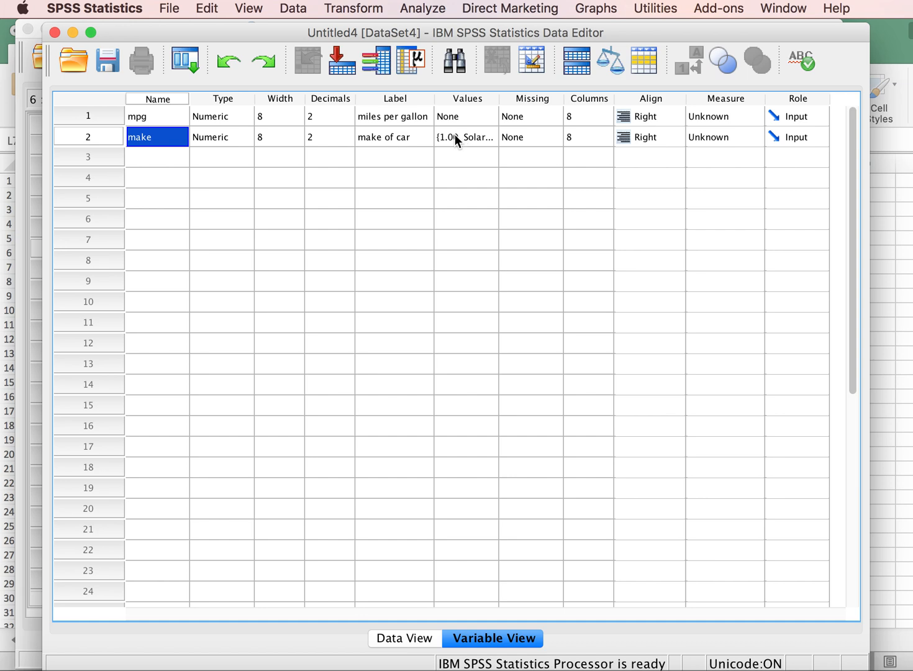
# Switch to Excel, copy the Solarbird values in D3:D14, and paste them into the SPSS mpg column from row 1
pyautogui.click(407, 640)
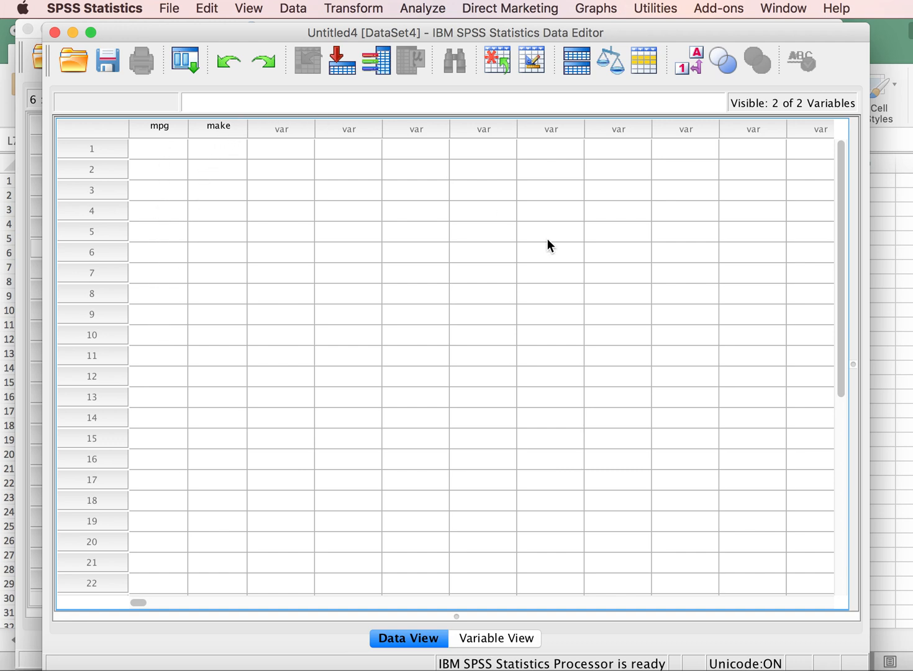
pyautogui.click(886, 332)
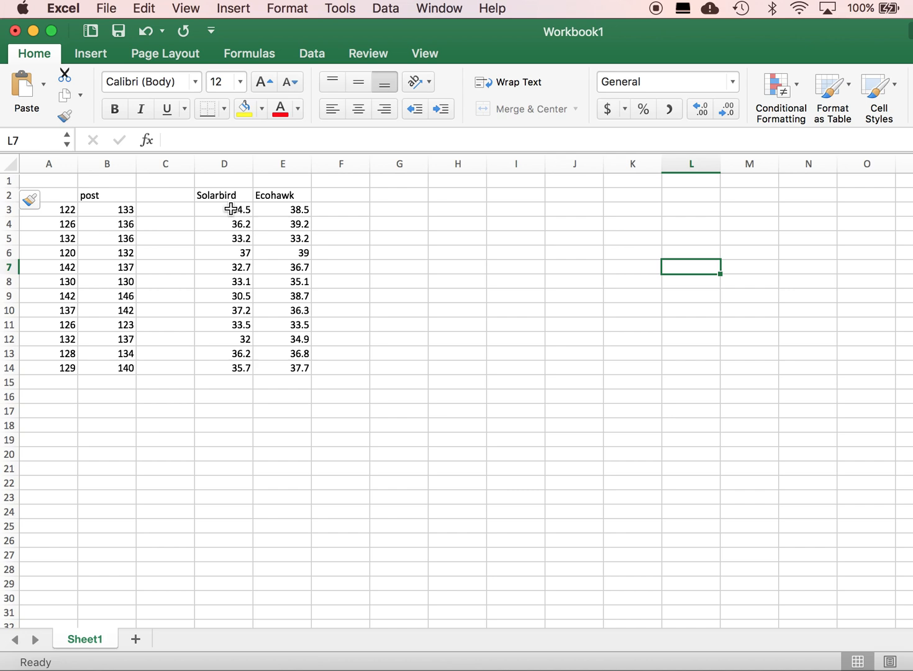
pyautogui.moveTo(230, 209); pyautogui.dragTo(233, 363)
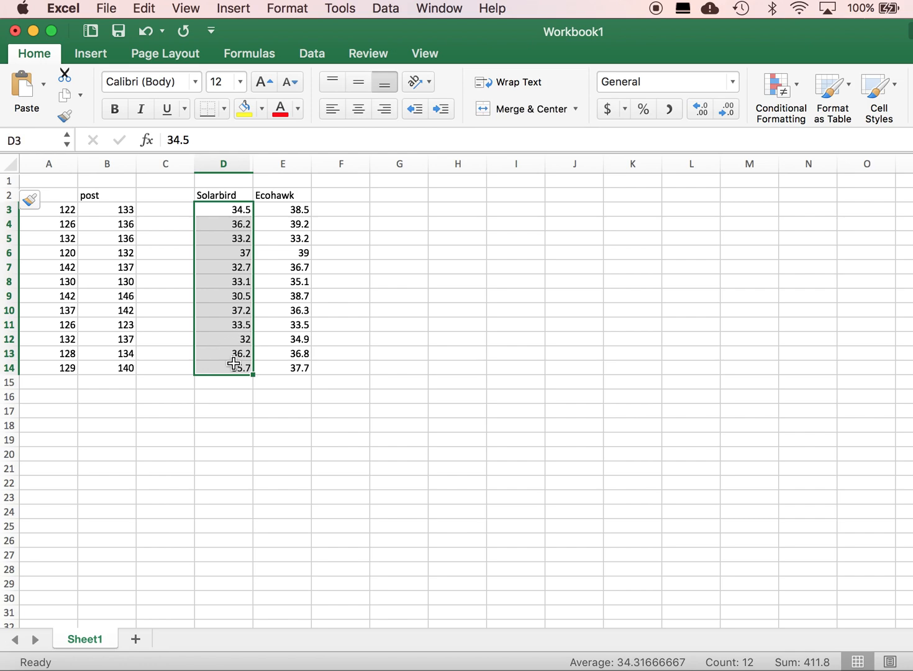
pyautogui.press('super+c')
pyautogui.hotkey('ctrl', 'Up')
pyautogui.click(435, 407)
pyautogui.click(165, 150)
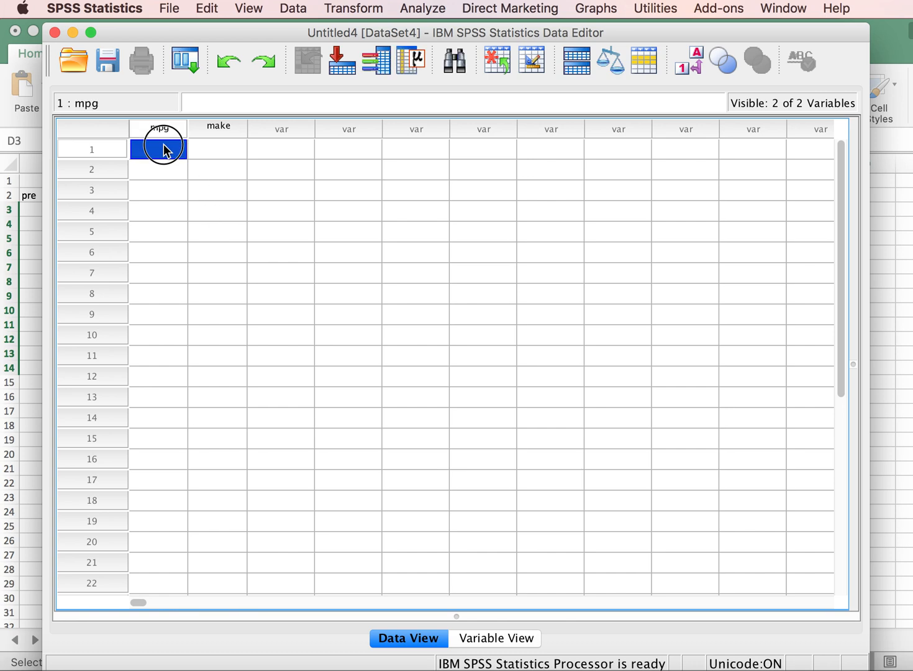
pyautogui.press('super+v')
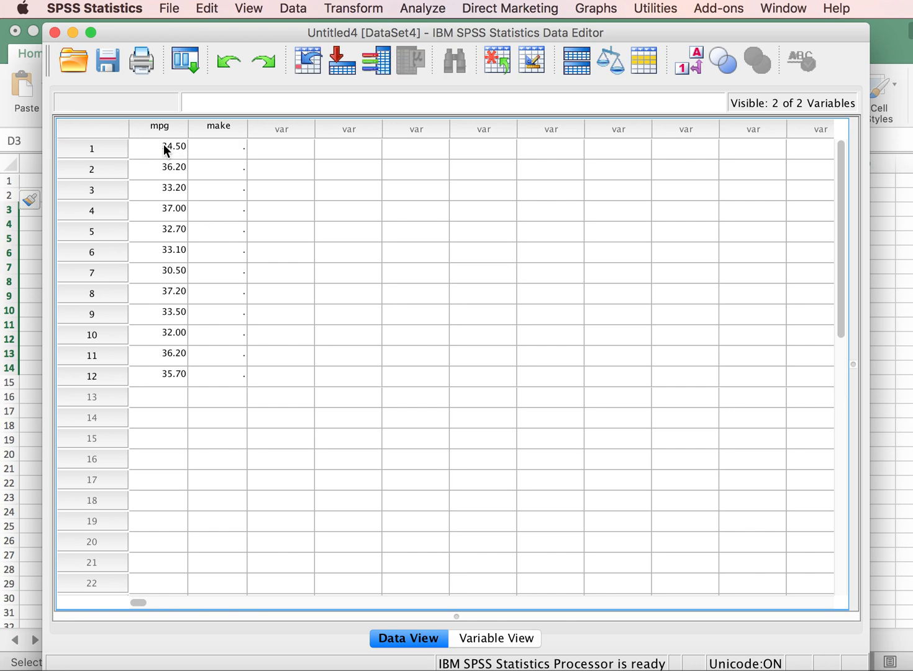
# Enter the code 1 in the make column for rows 1 to 12
pyautogui.click(228, 149)
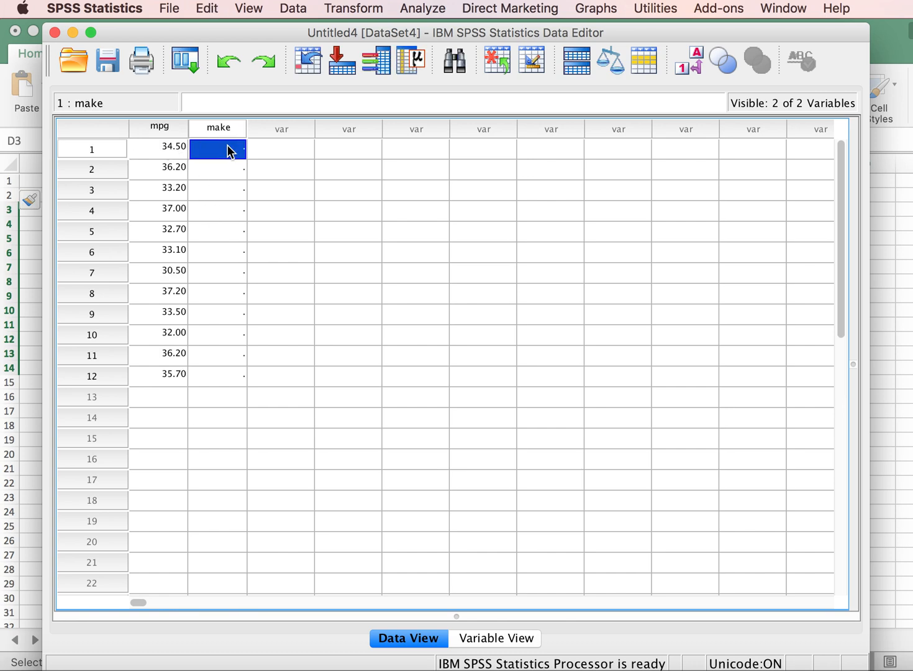
pyautogui.write('1')
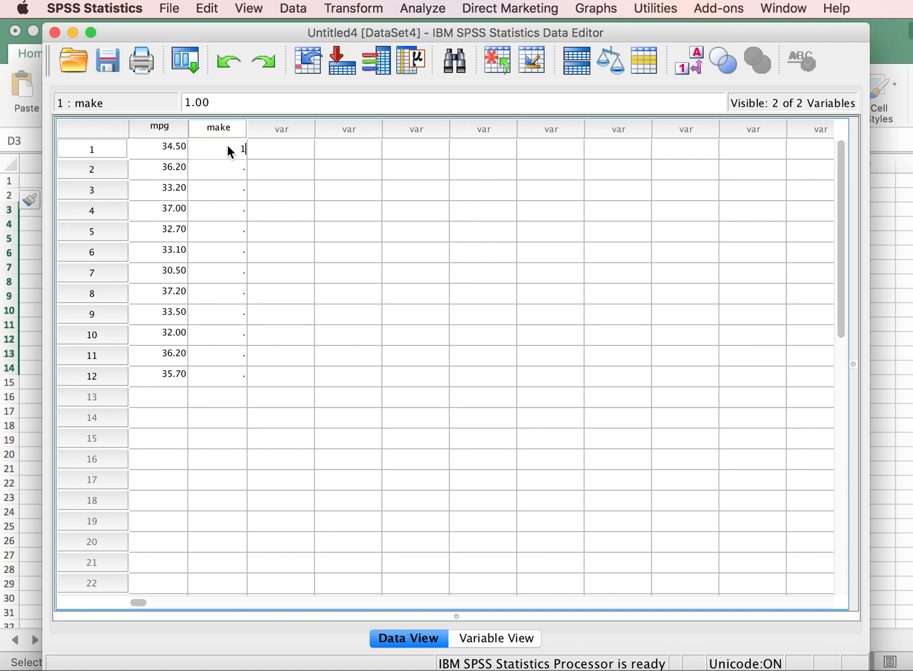
pyautogui.press('Return')
pyautogui.write('1')
pyautogui.press('Return')
pyautogui.write('1')
pyautogui.press('Return')
pyautogui.write('1')
pyautogui.press('Return')
pyautogui.write('1 1 1 1 1 1 1')
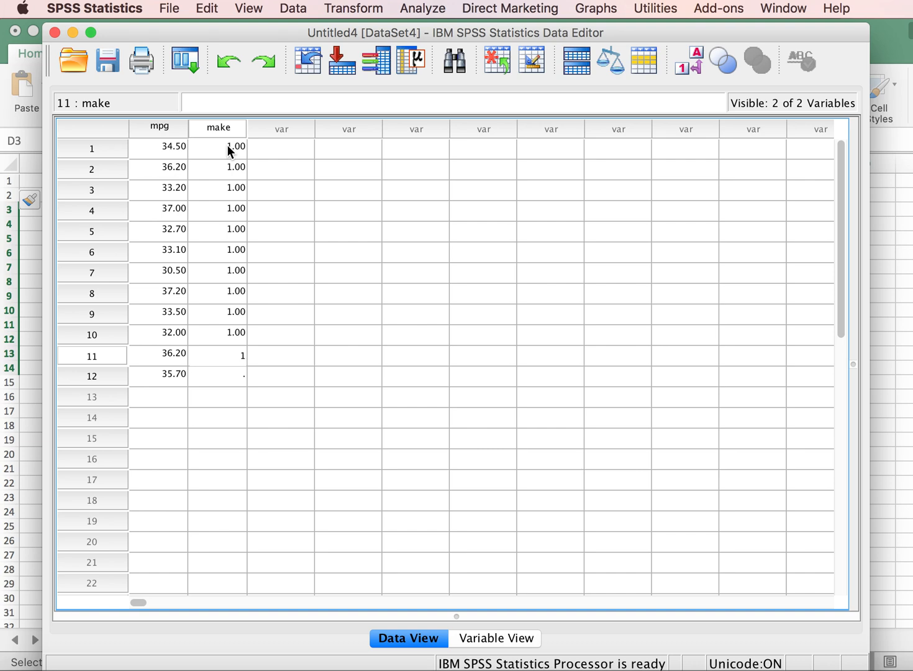
pyautogui.press('Return')
pyautogui.write('1')
pyautogui.press('Return')
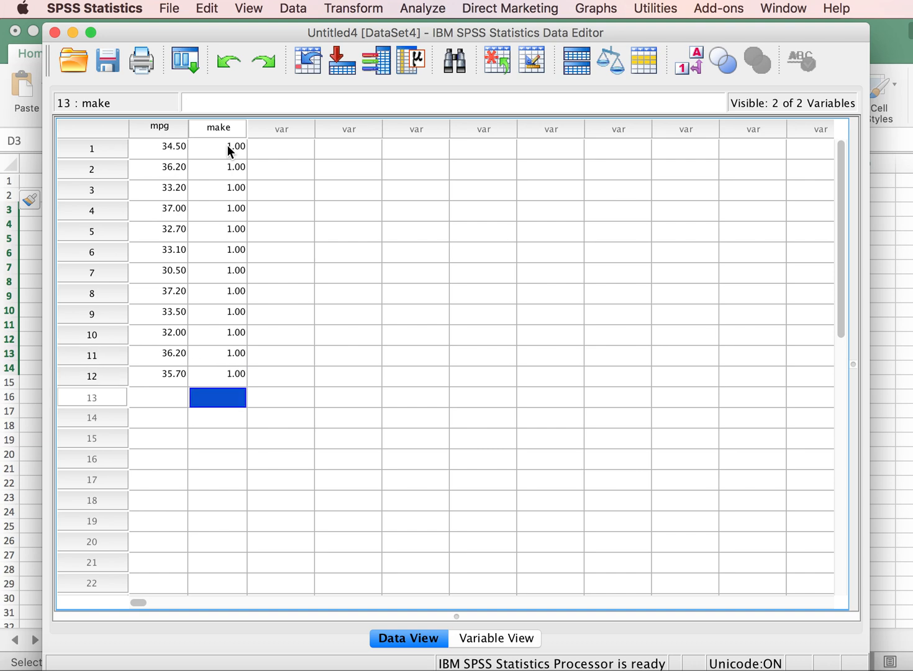
# Copy the Ecohawk values in E3:E14 from the Excel workbook and paste them into the SPSS mpg column from row 13
pyautogui.click(889, 234)
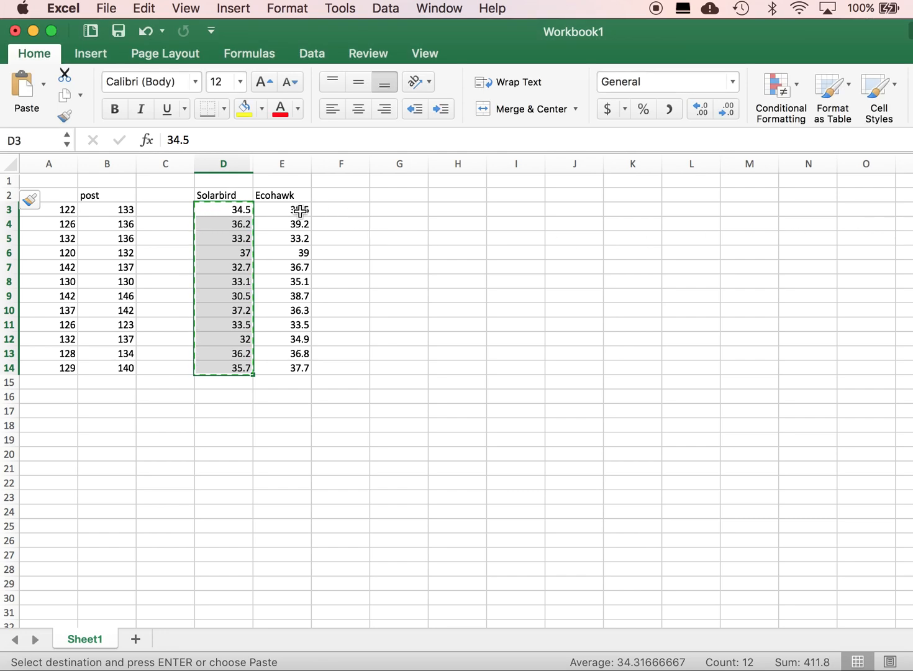
pyautogui.click(300, 211)
pyautogui.moveTo(292, 211); pyautogui.dragTo(295, 367)
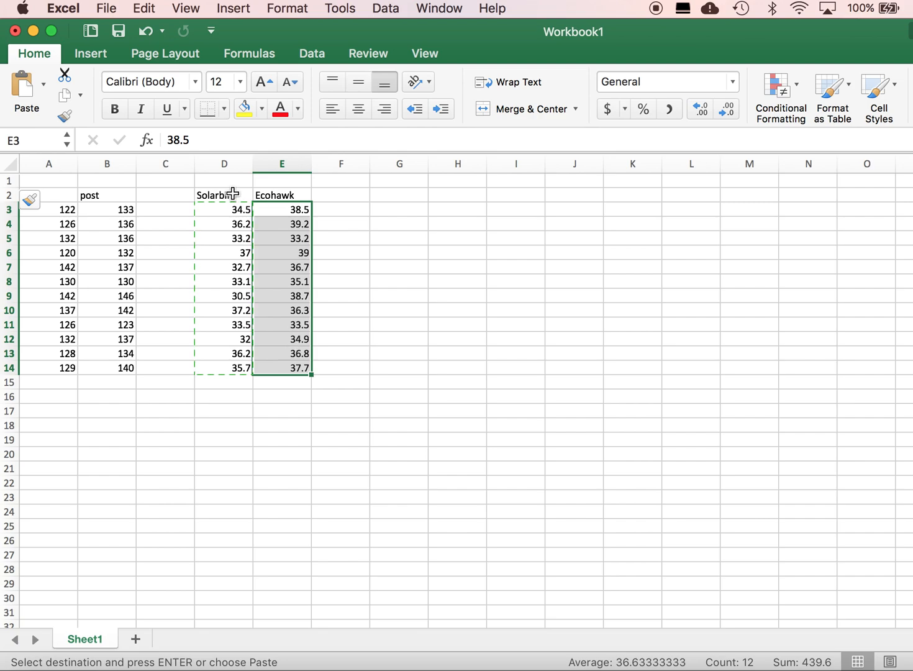
pyautogui.press('super+c')
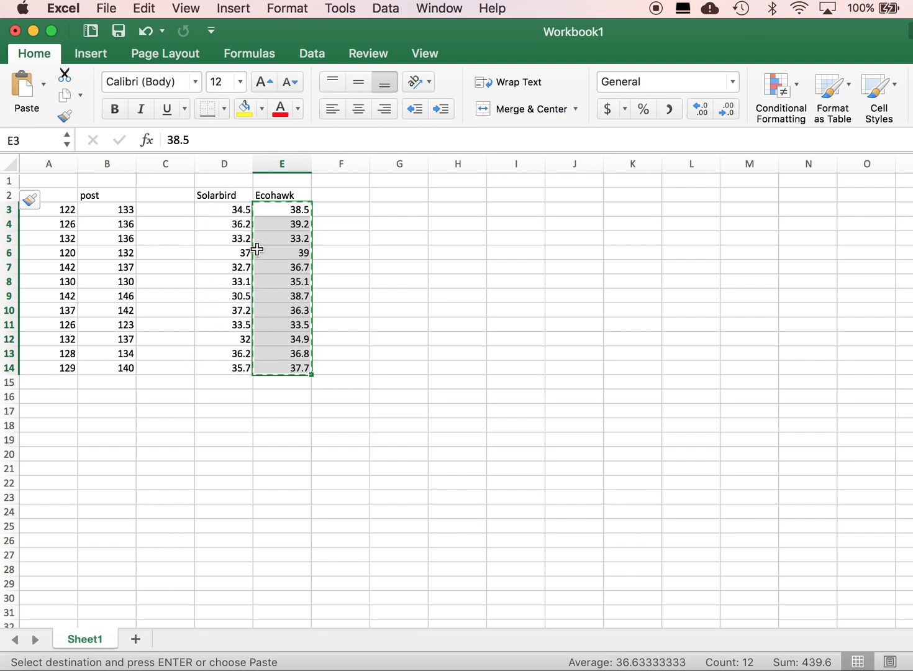
pyautogui.hotkey('ctrl', 'Up')
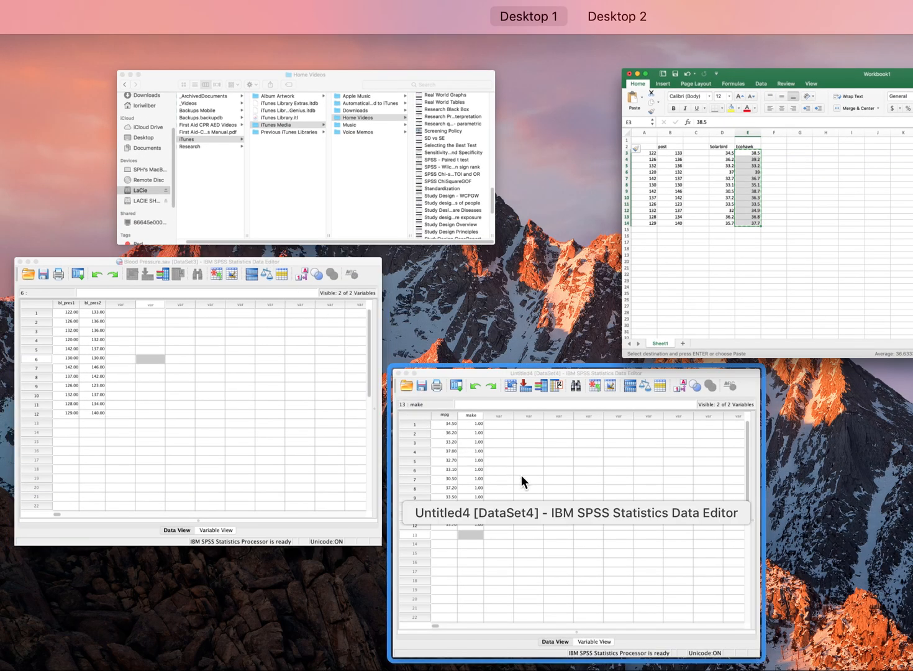
pyautogui.click(267, 415)
pyautogui.hotkey('ctrl', 'Up')
pyautogui.click(499, 504)
pyautogui.click(170, 401)
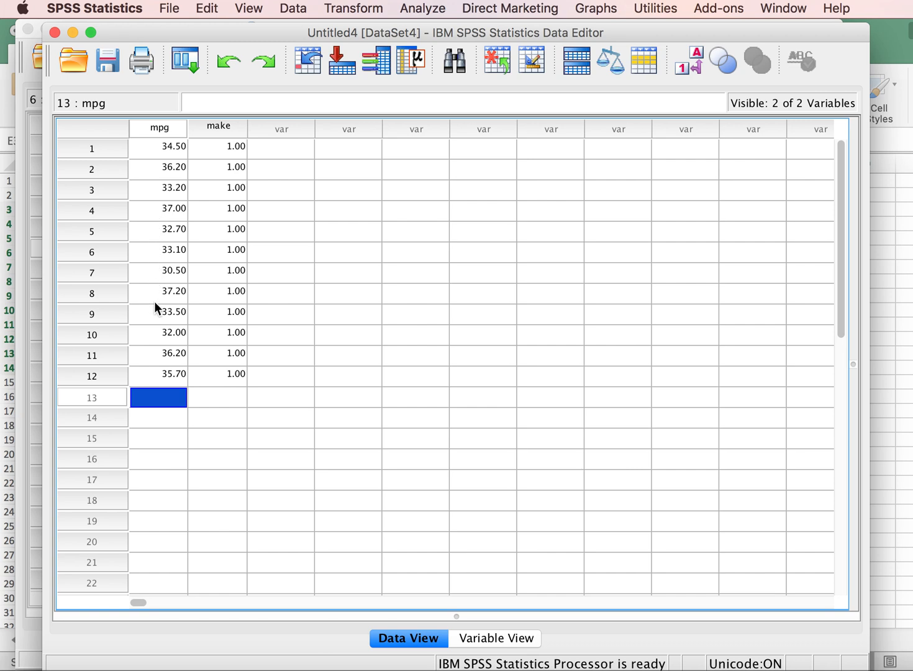
pyautogui.press('super+v')
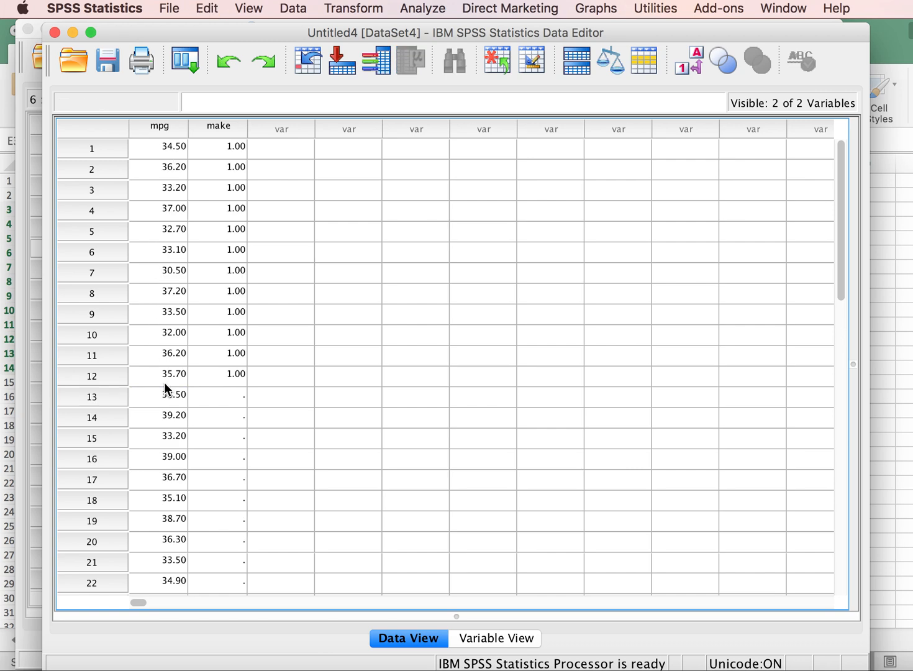
# Enter the code 2 in the make column for rows 13 to 24 and check the coding by temporarily displaying value labels
pyautogui.click(238, 400)
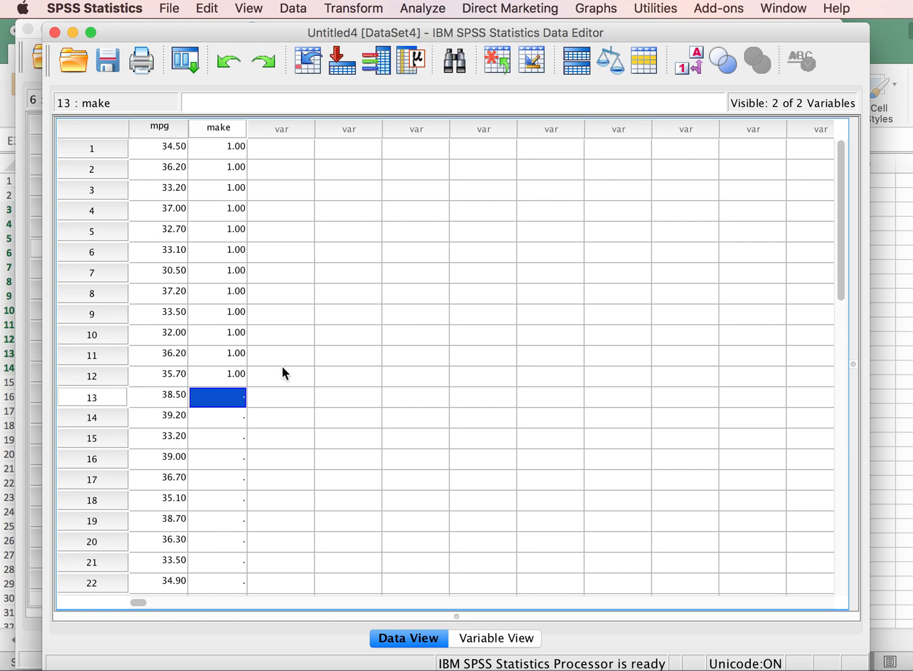
pyautogui.write('2')
pyautogui.press('Return')
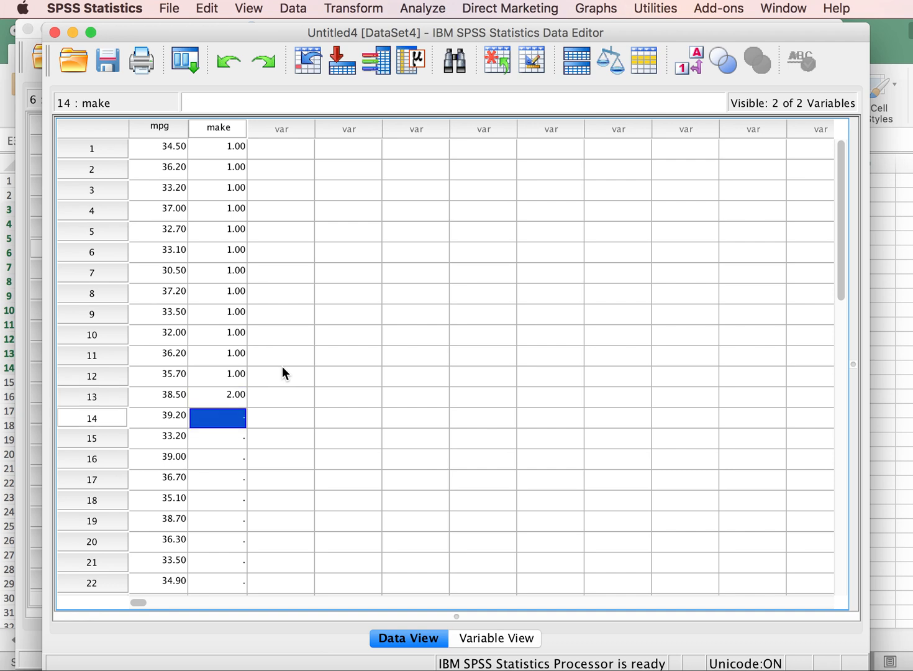
pyautogui.write('2')
pyautogui.press('Return')
pyautogui.write('2')
pyautogui.press('Return')
pyautogui.write('2 2 2')
pyautogui.press('Return')
pyautogui.write('2')
pyautogui.press('Return')
pyautogui.write('2')
pyautogui.press('Return')
pyautogui.write('2')
pyautogui.press('Return')
pyautogui.write('2')
pyautogui.press('Return')
pyautogui.write('2')
pyautogui.press('Return')
pyautogui.write('2')
pyautogui.press('Return')
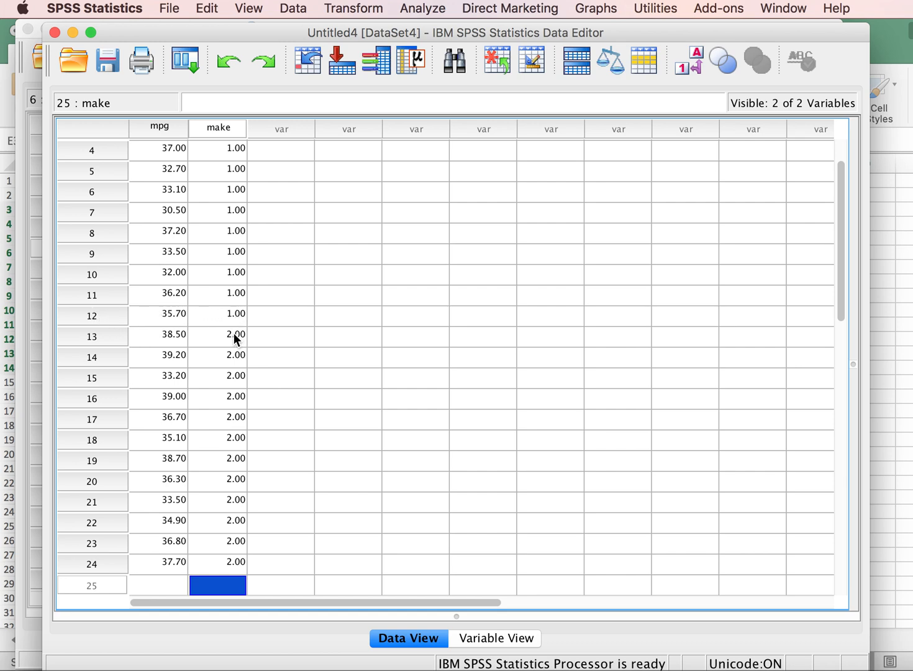
pyautogui.click(694, 63)
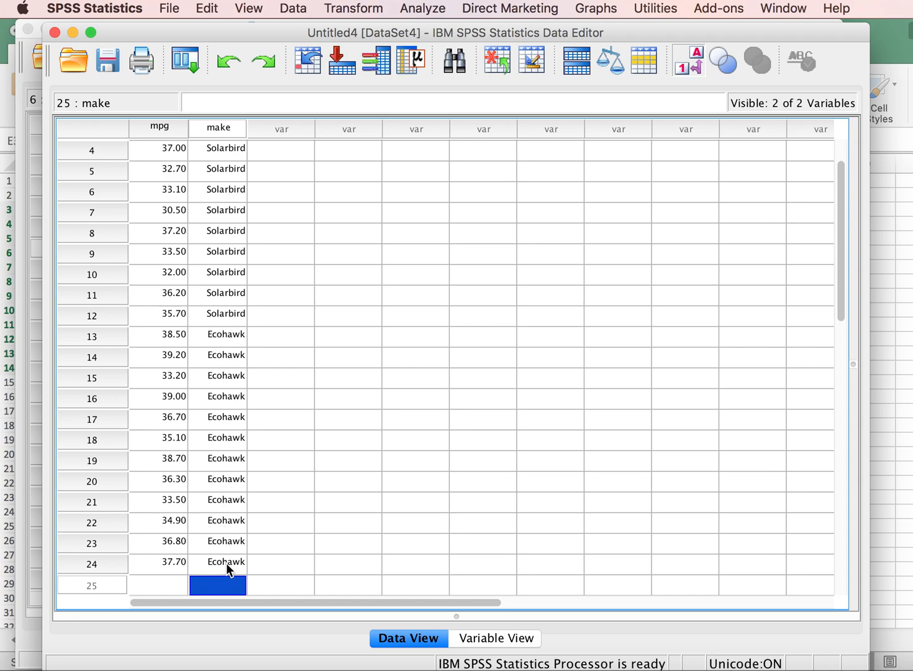
pyautogui.click(696, 68)
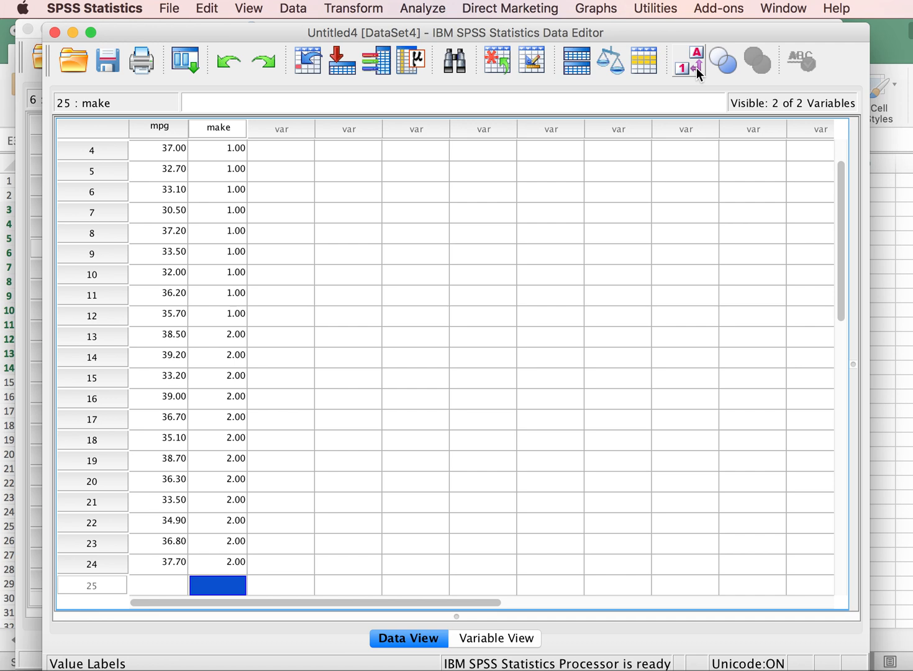
# Set up an Independent-Samples T Test with mpg as the test variable and make as the grouping variable
pyautogui.click(422, 10)
pyautogui.moveTo(440, 83)
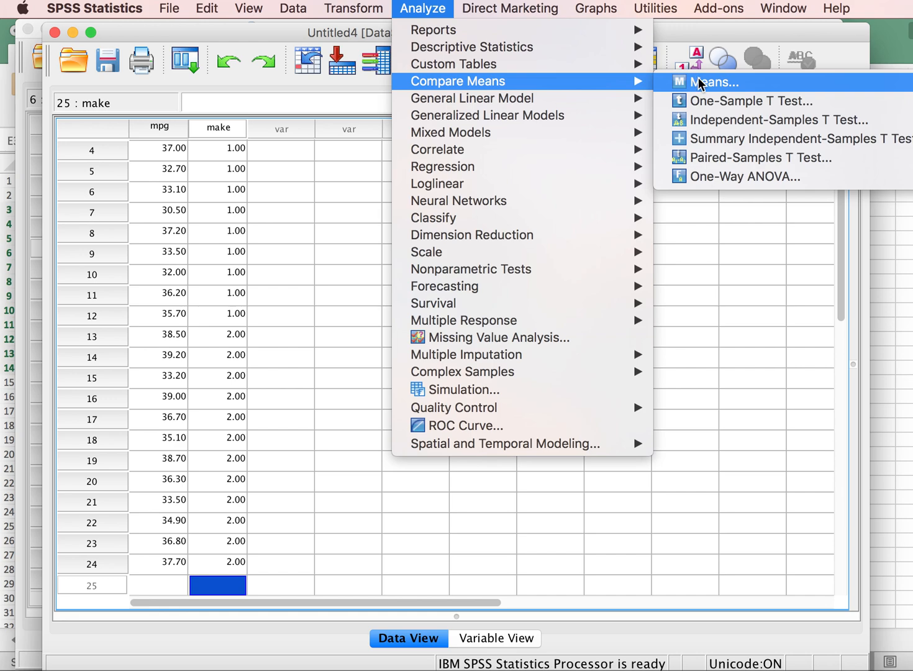
pyautogui.click(720, 121)
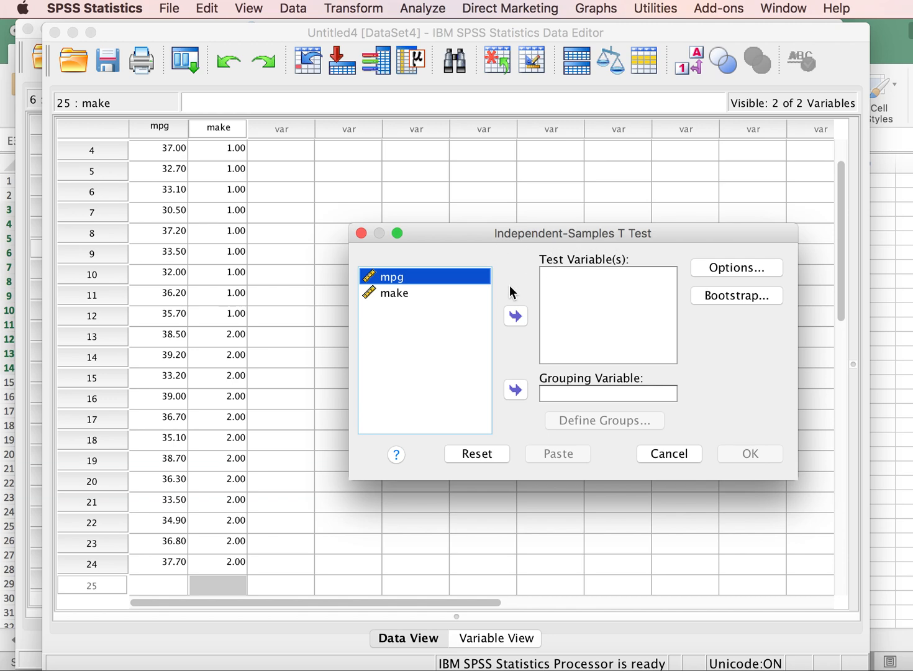
pyautogui.click(506, 316)
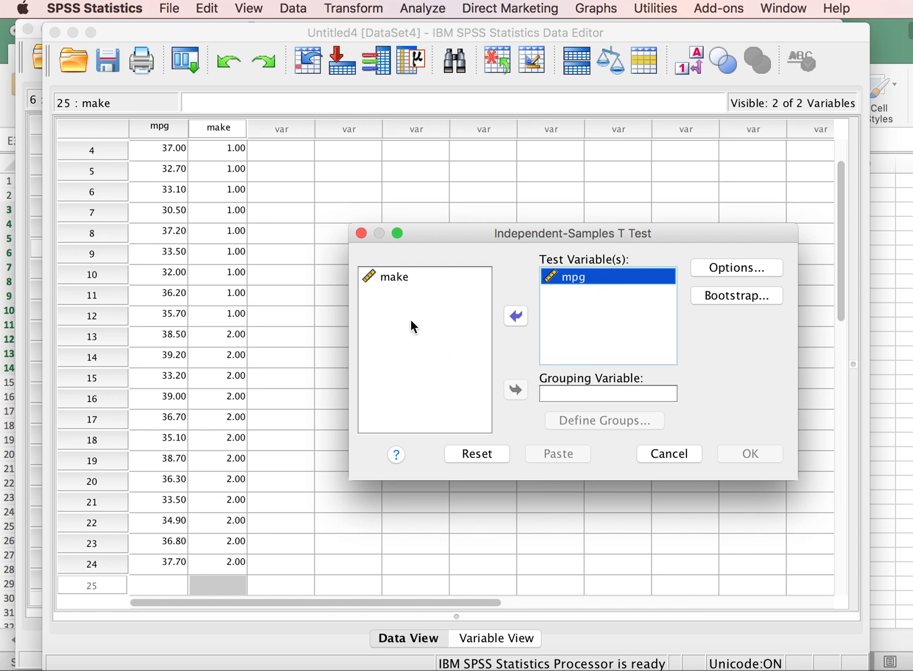
pyautogui.click(391, 281)
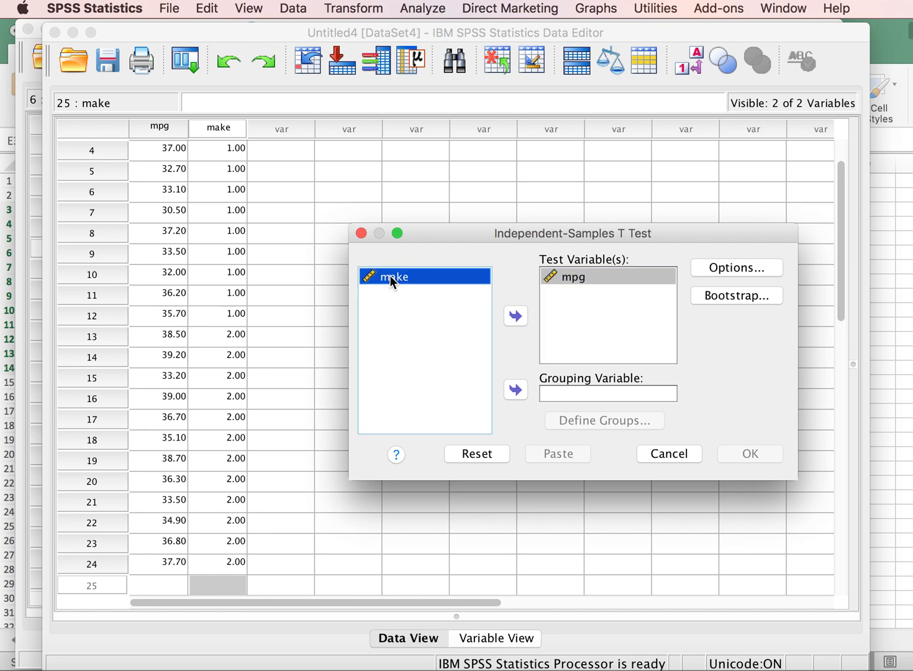
pyautogui.click(516, 390)
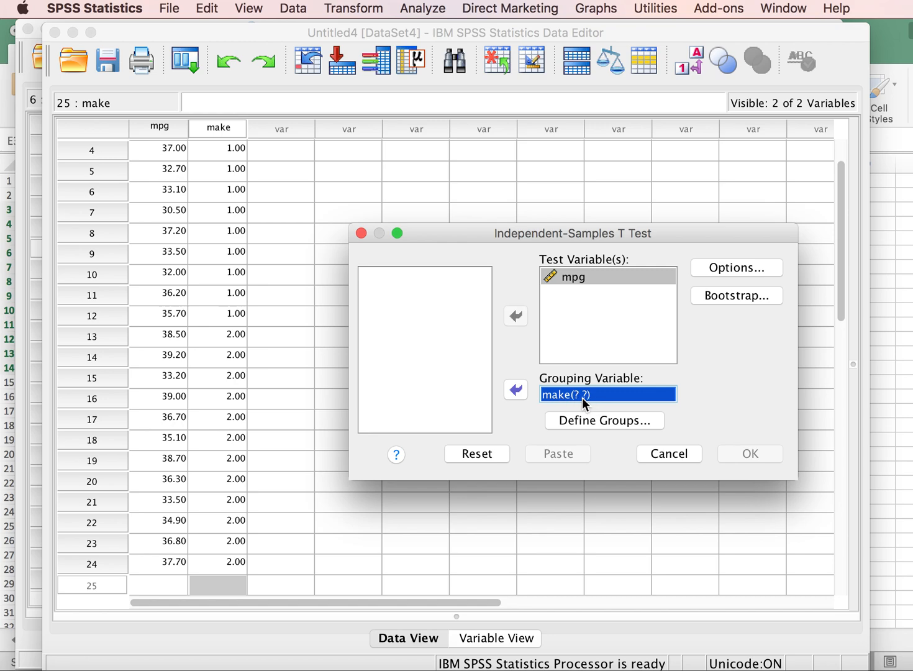
# Define the make groups as 1 and 2 and run the independent-samples t test
pyautogui.click(584, 420)
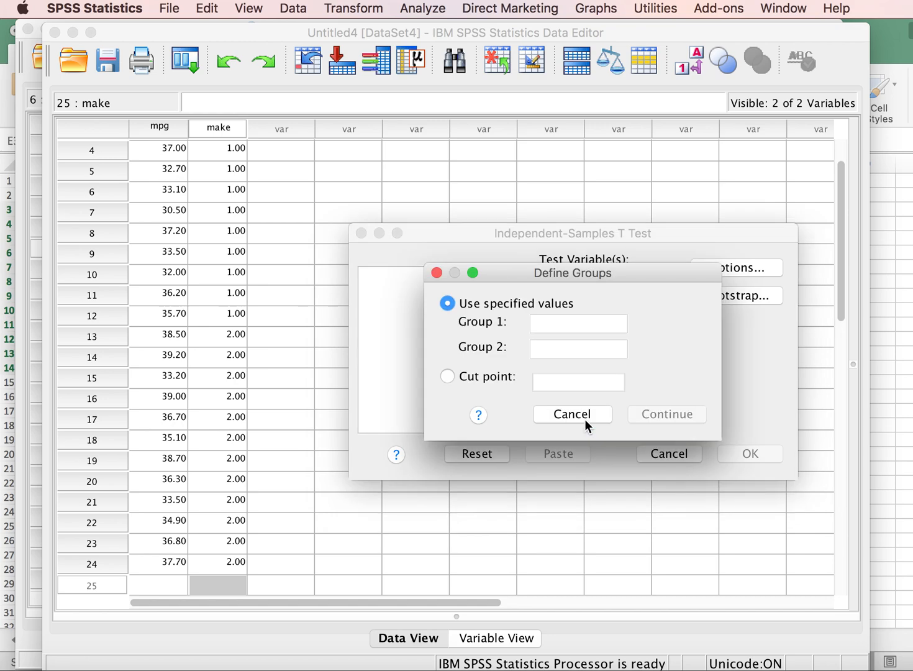
pyautogui.click(543, 324)
pyautogui.write('1')
pyautogui.click(541, 350)
pyautogui.write('2')
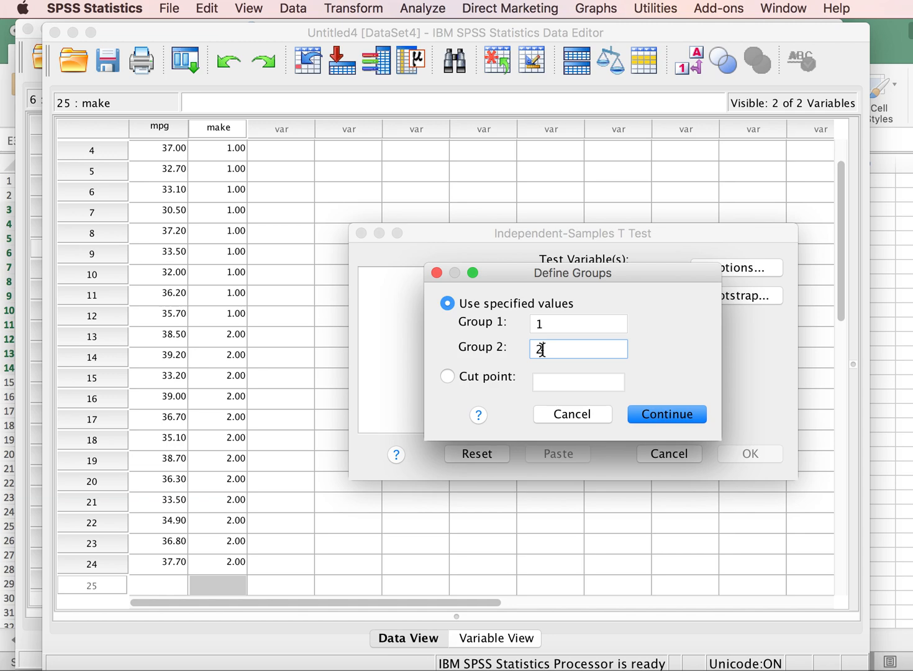
pyautogui.click(667, 415)
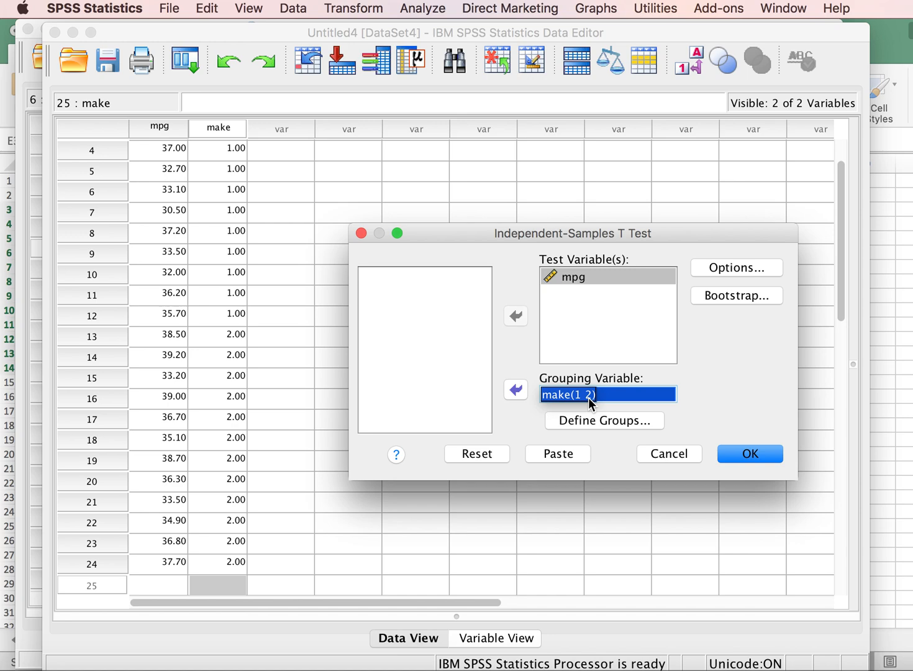
pyautogui.click(752, 453)
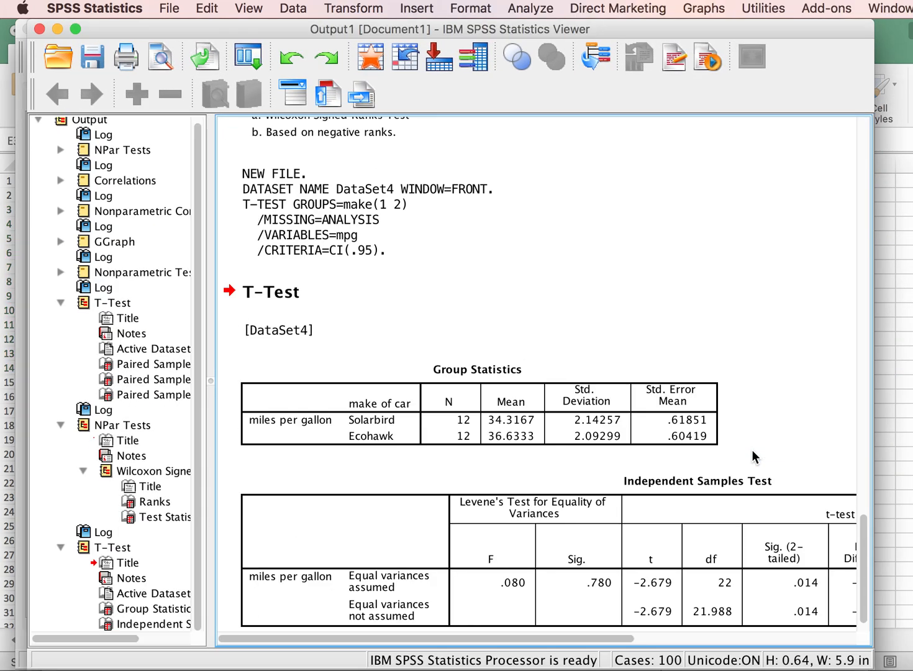
# Examine the Group Statistics table in the T-Test output, comparing sample sizes, means and standard deviations of the two makes
pyautogui.click(507, 335)
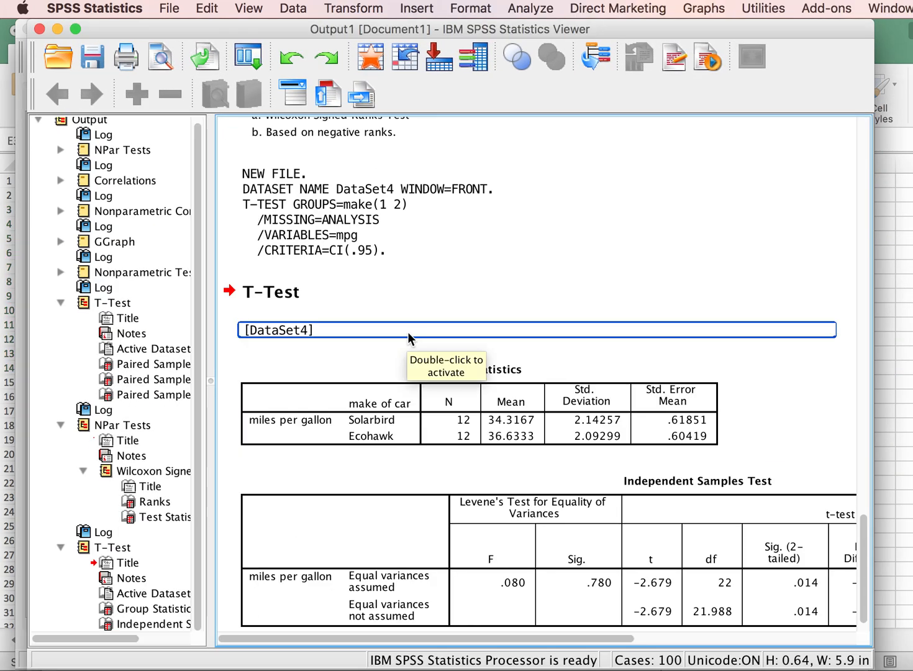
pyautogui.click(271, 291)
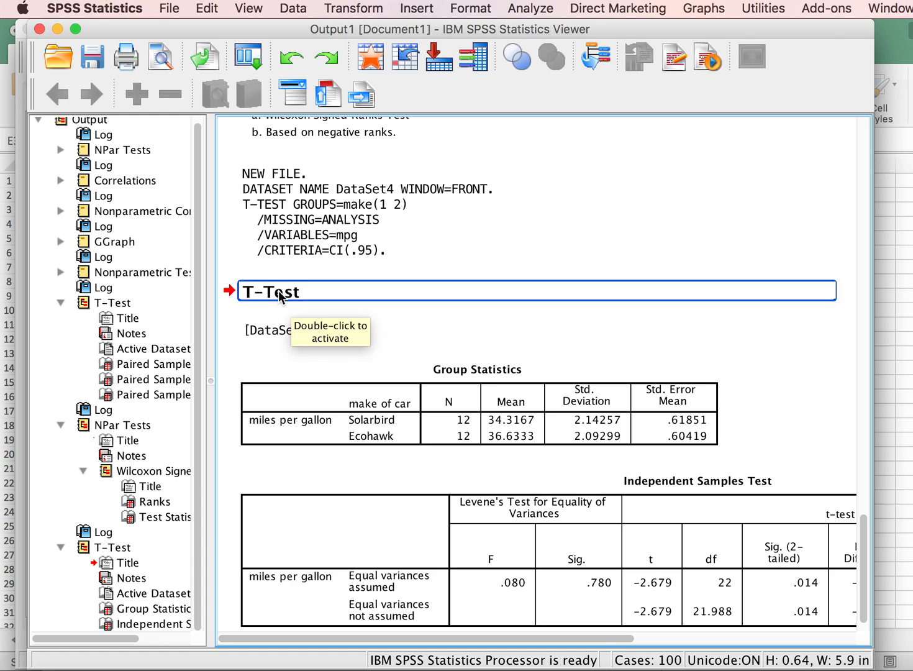
pyautogui.click(295, 397)
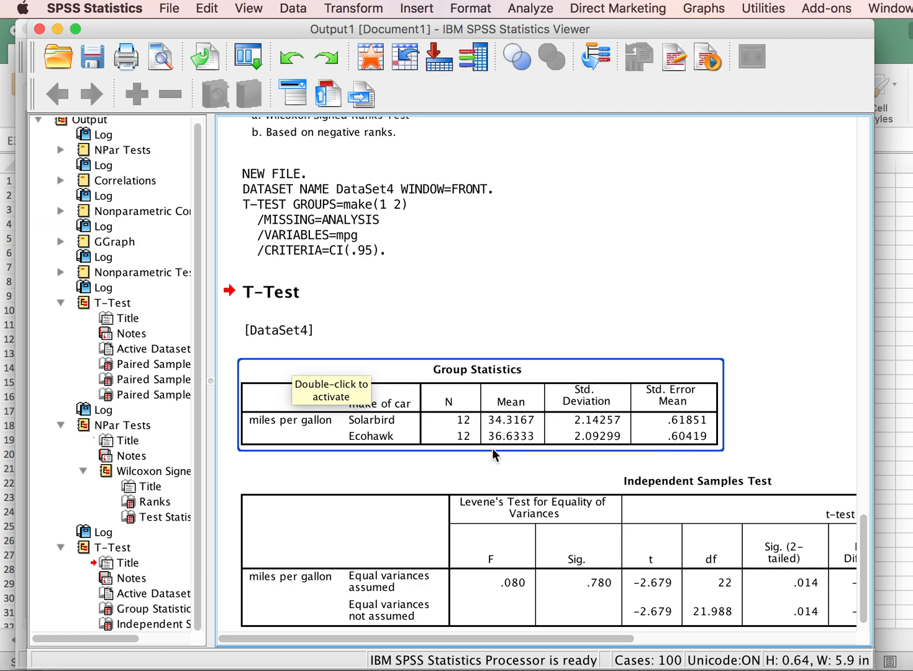
pyautogui.click(527, 446)
pyautogui.click(526, 441)
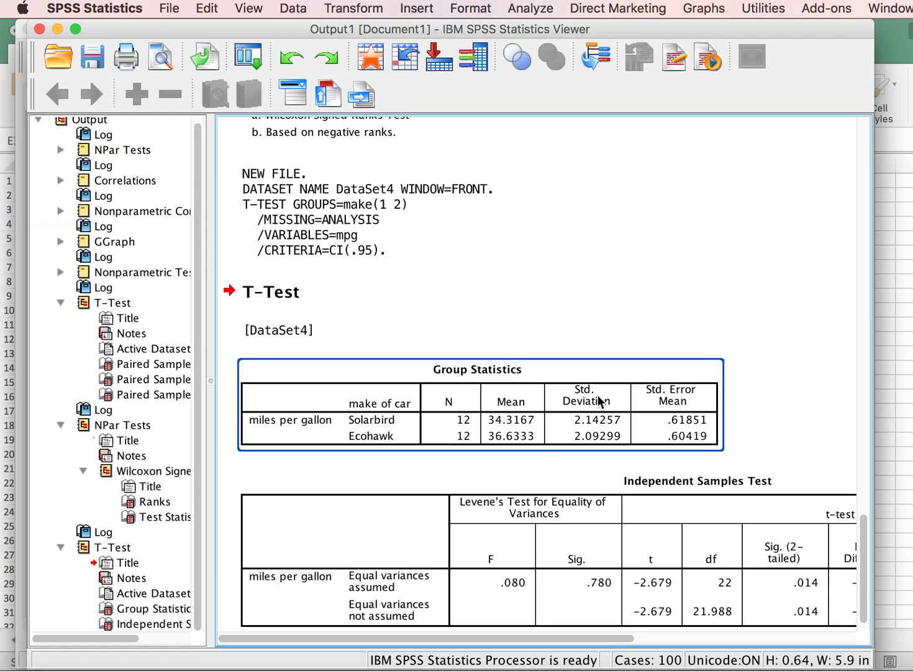
pyautogui.scroll(-2, 600, 401)
pyautogui.click(693, 443)
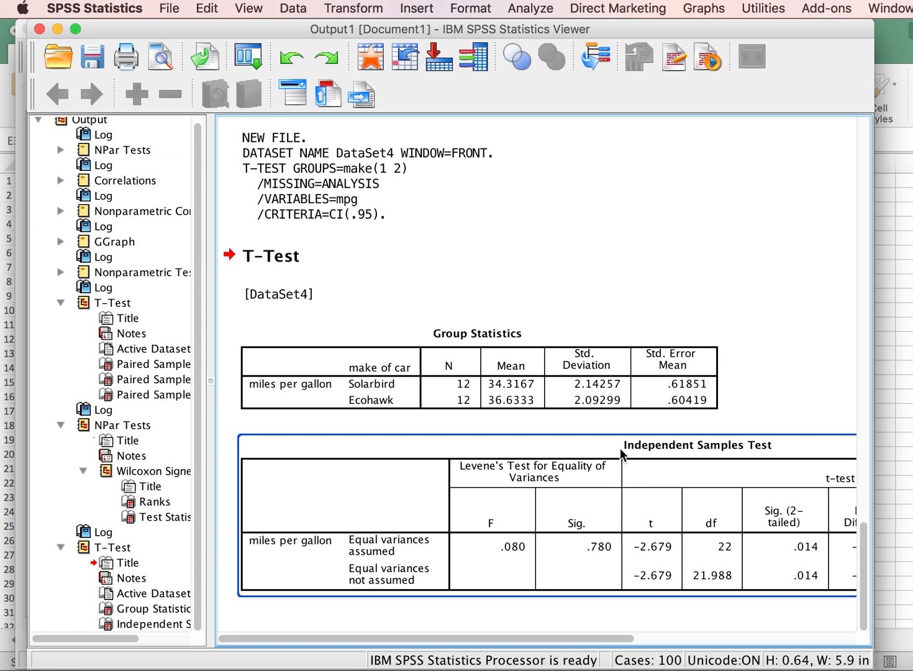
pyautogui.click(618, 405)
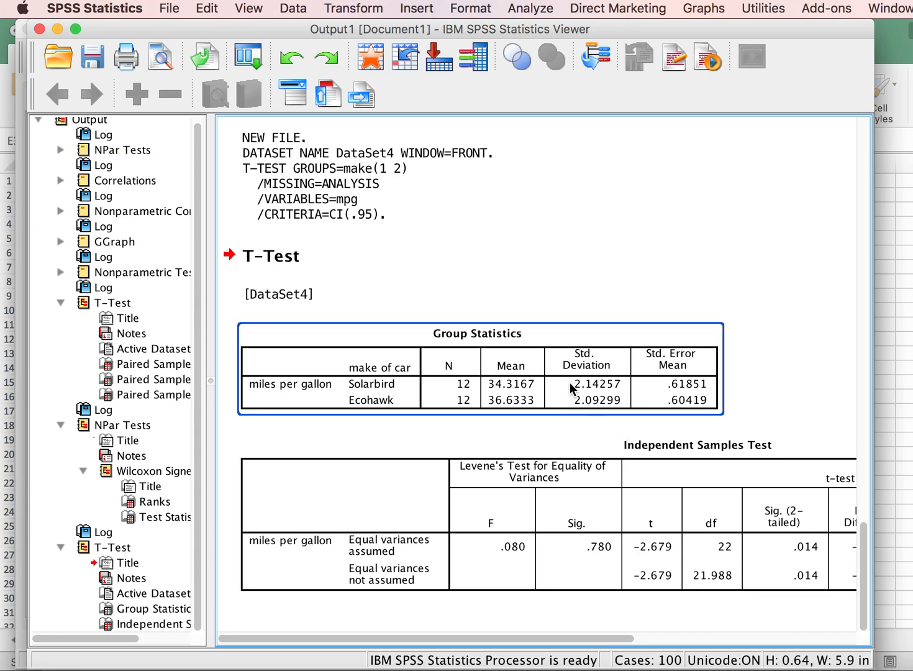
# Examine the Independent Samples Test table, covering Levene's test for equal variances and the t-test for equality of means
pyautogui.click(555, 473)
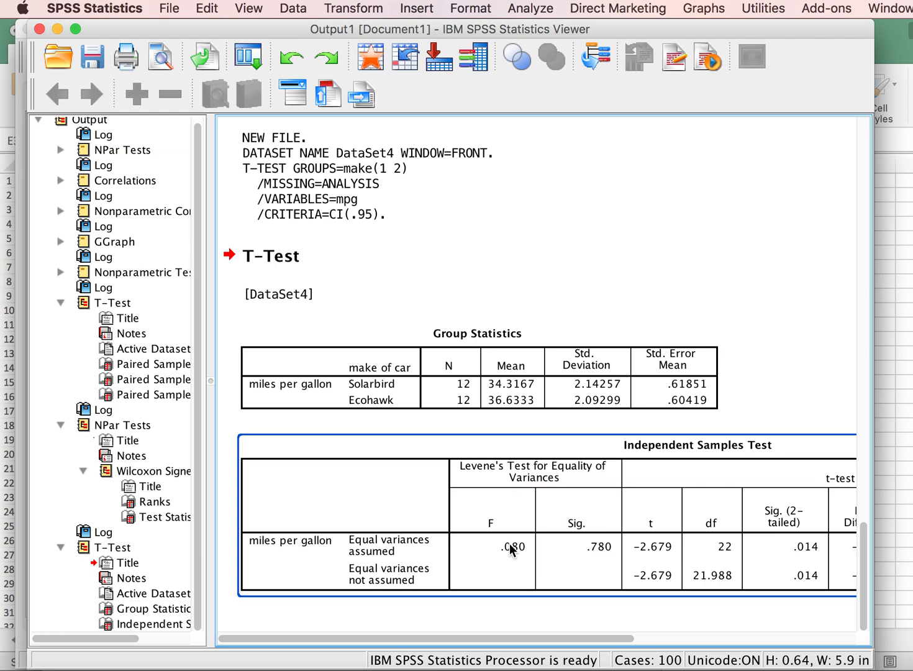
pyautogui.click(608, 393)
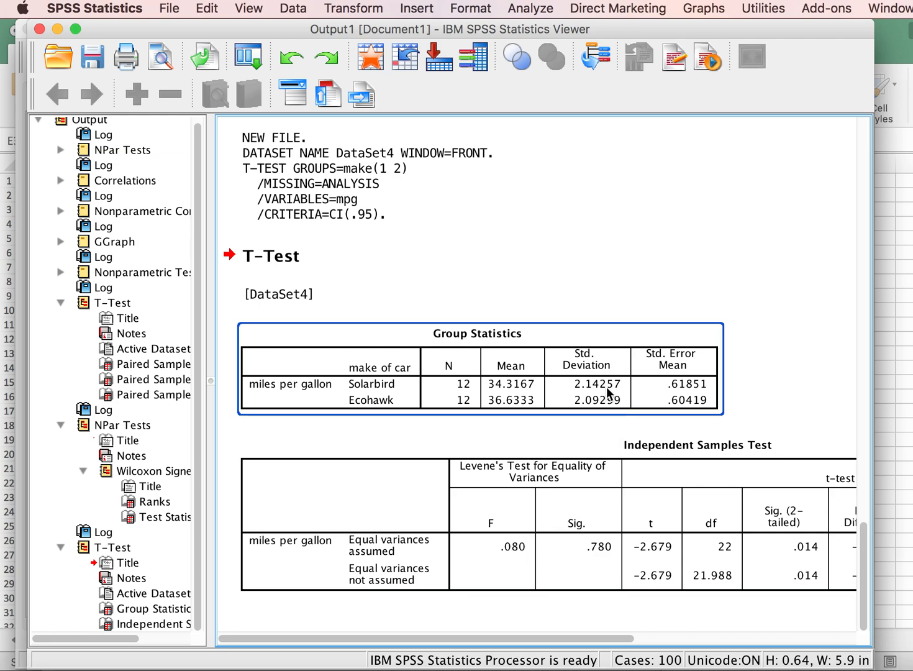
pyautogui.click(479, 562)
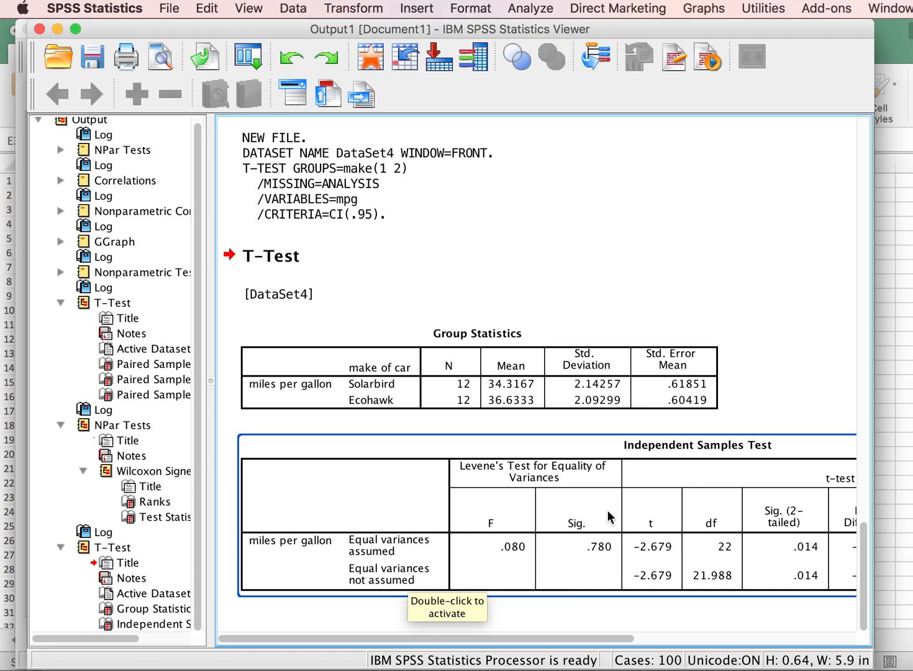
pyautogui.click(457, 501)
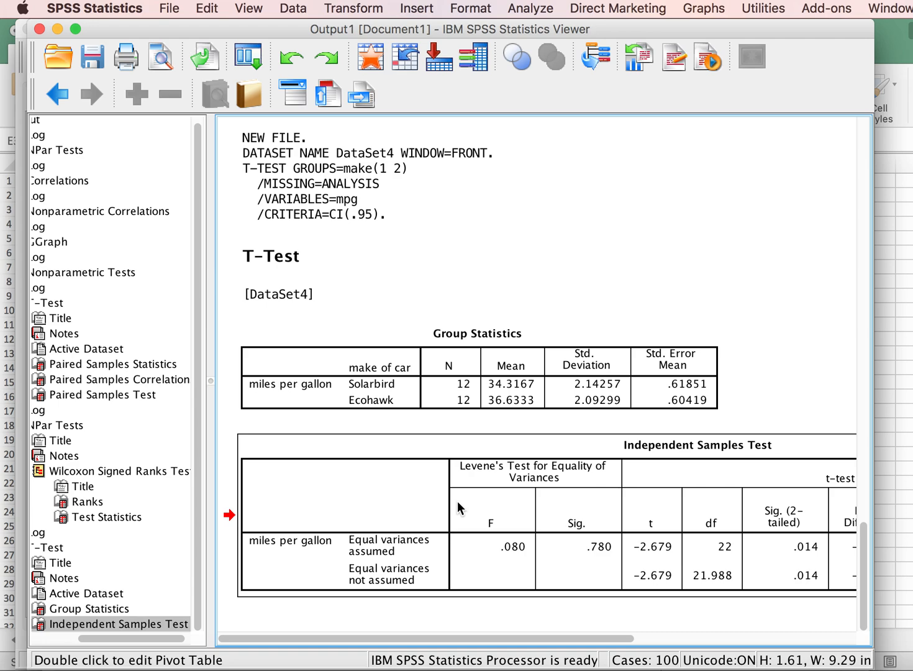
pyautogui.click(458, 501)
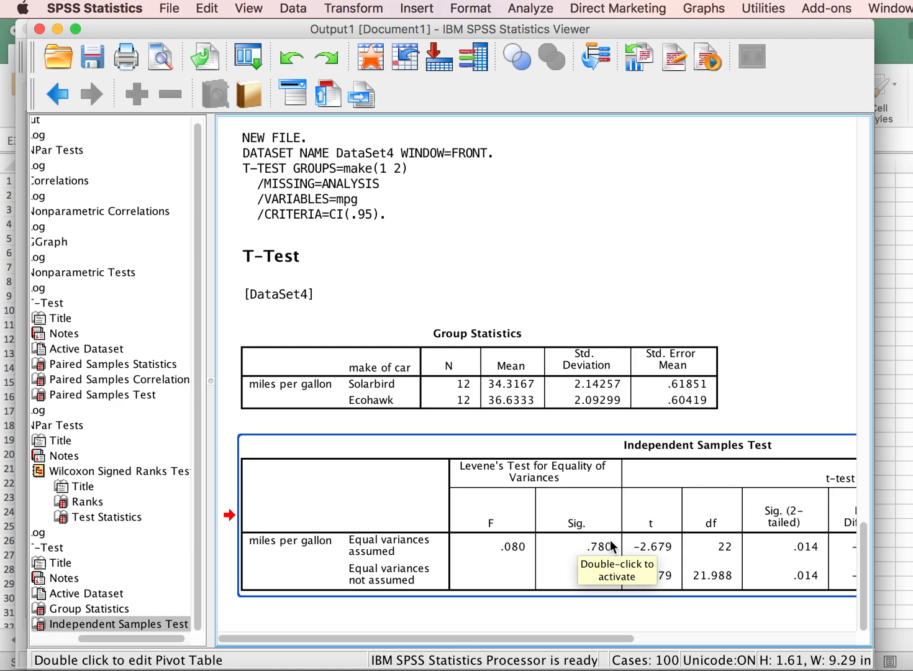
pyautogui.doubleClick(775, 506)
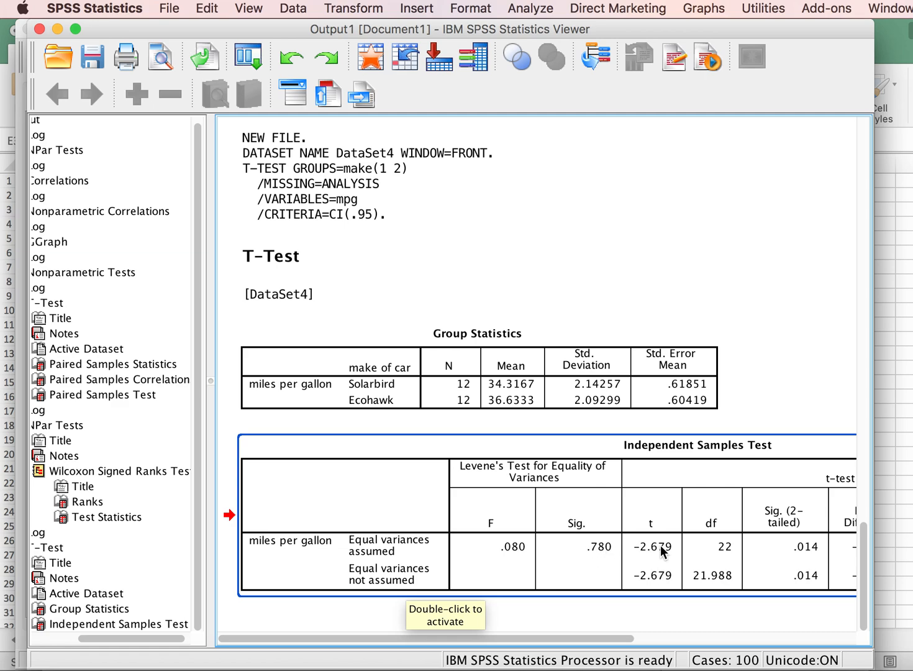
pyautogui.hscroll(10, 751, 555)
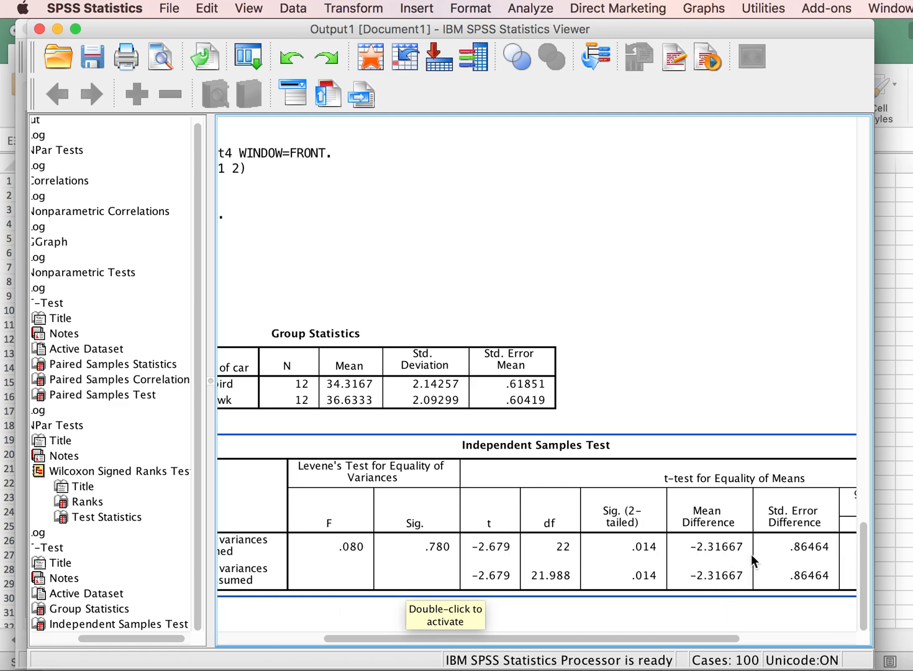
pyautogui.hscroll(4, 751, 555)
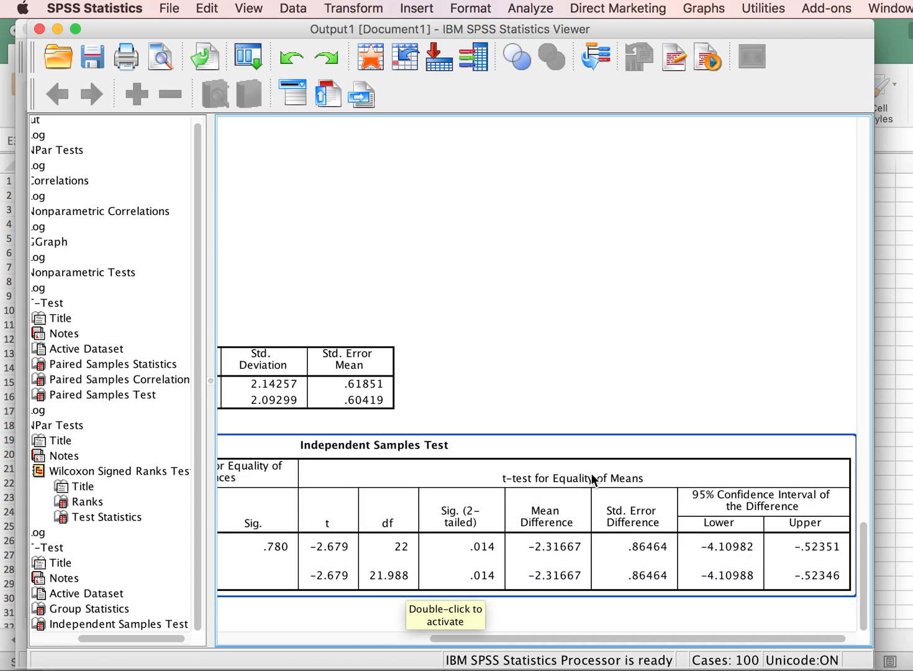
pyautogui.click(329, 524)
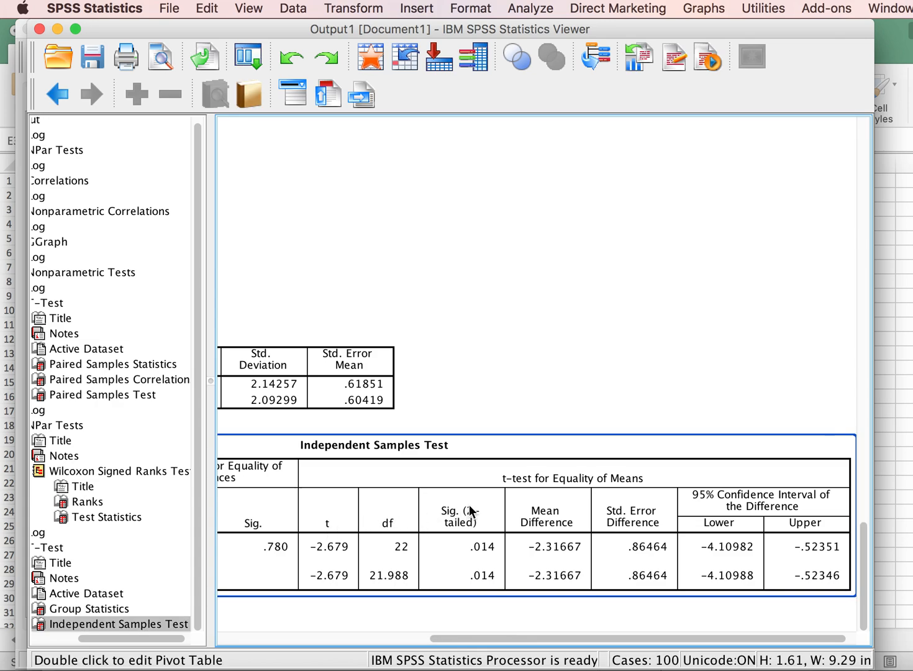